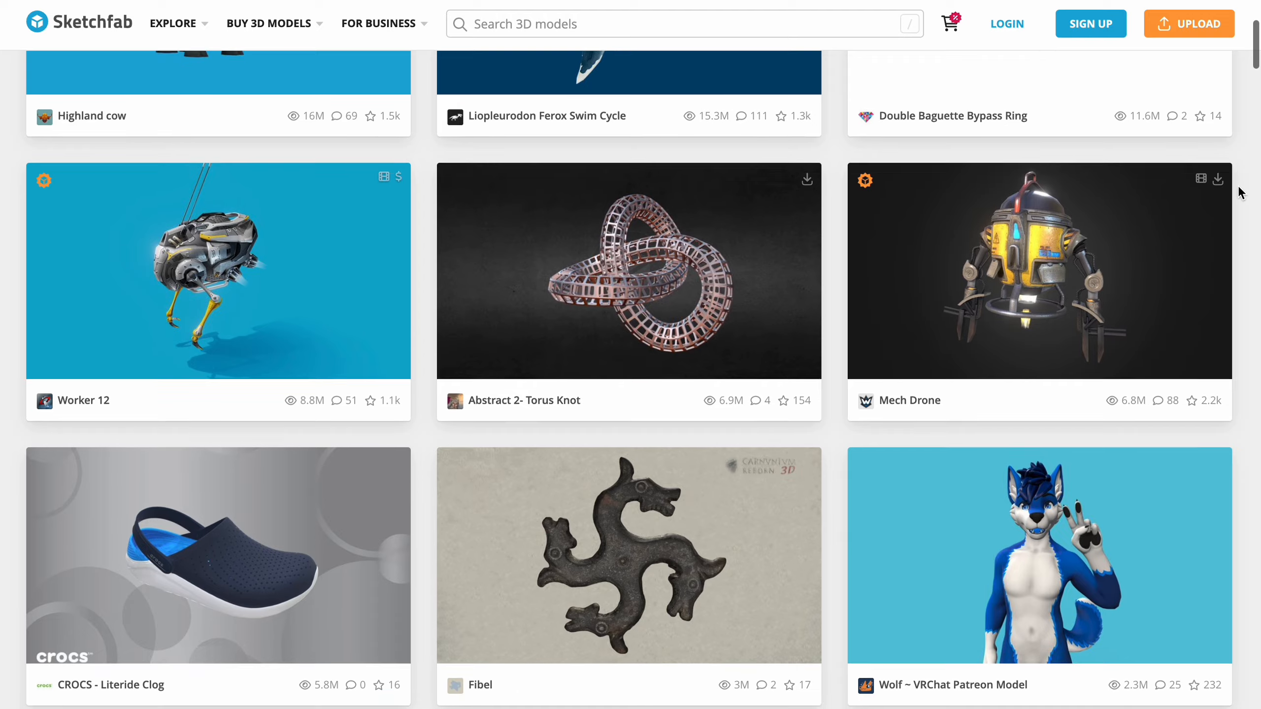
Browse the popular 3D models on Sketchfab to see what kinds of models are available.
{"action": "scroll", "coordinate": [1239, 194], "scroll_direction": "down", "scroll_amount": 4}
{"action": "scroll", "coordinate": [1239, 193], "scroll_direction": "down", "scroll_amount": 4}
{"action": "scroll", "coordinate": [1239, 194], "scroll_direction": "down", "scroll_amount": 1}
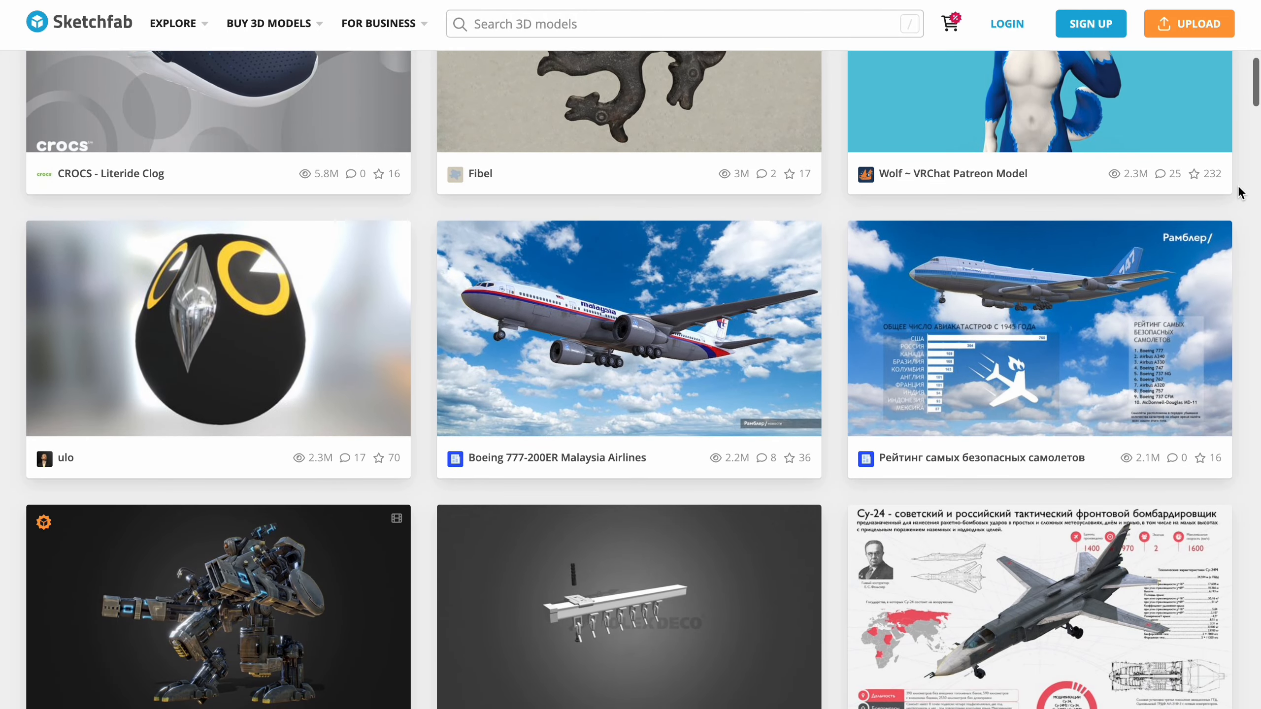
{"action": "scroll", "coordinate": [1239, 194], "scroll_direction": "down", "scroll_amount": 5}
{"action": "scroll", "coordinate": [1239, 194], "scroll_direction": "down", "scroll_amount": 5}
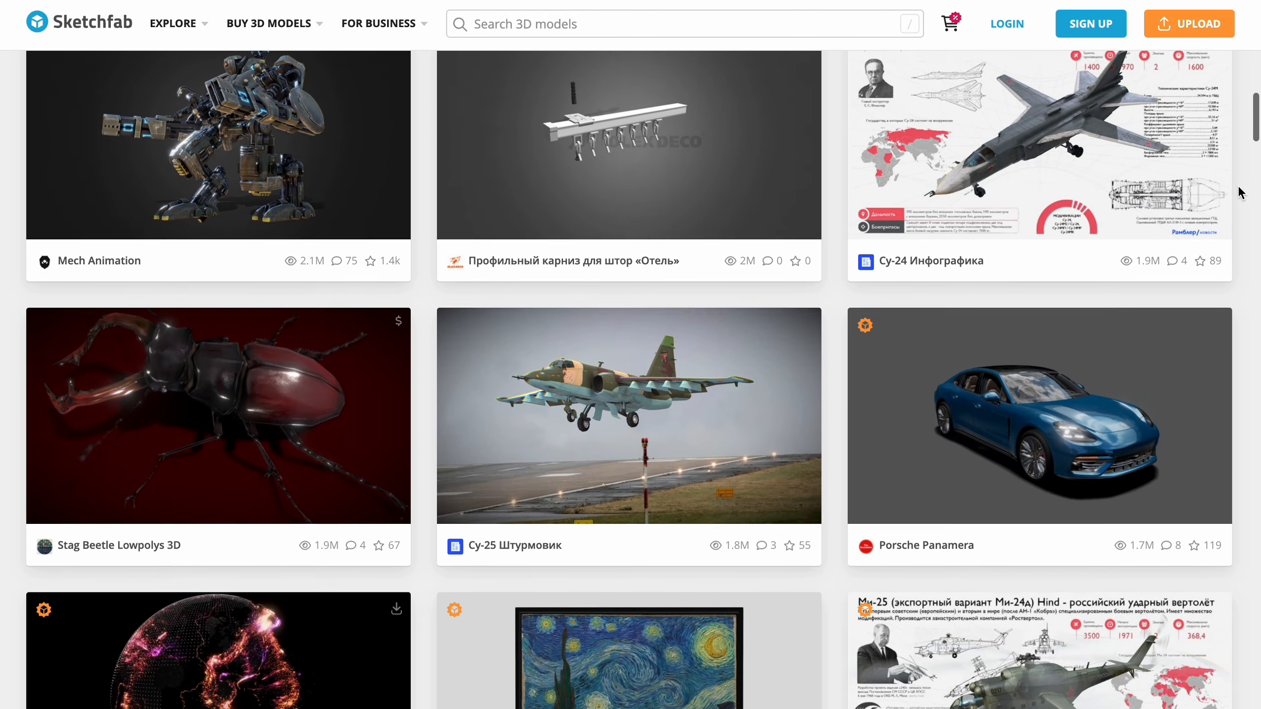
{"action": "scroll", "coordinate": [1239, 194], "scroll_direction": "down", "scroll_amount": 3}
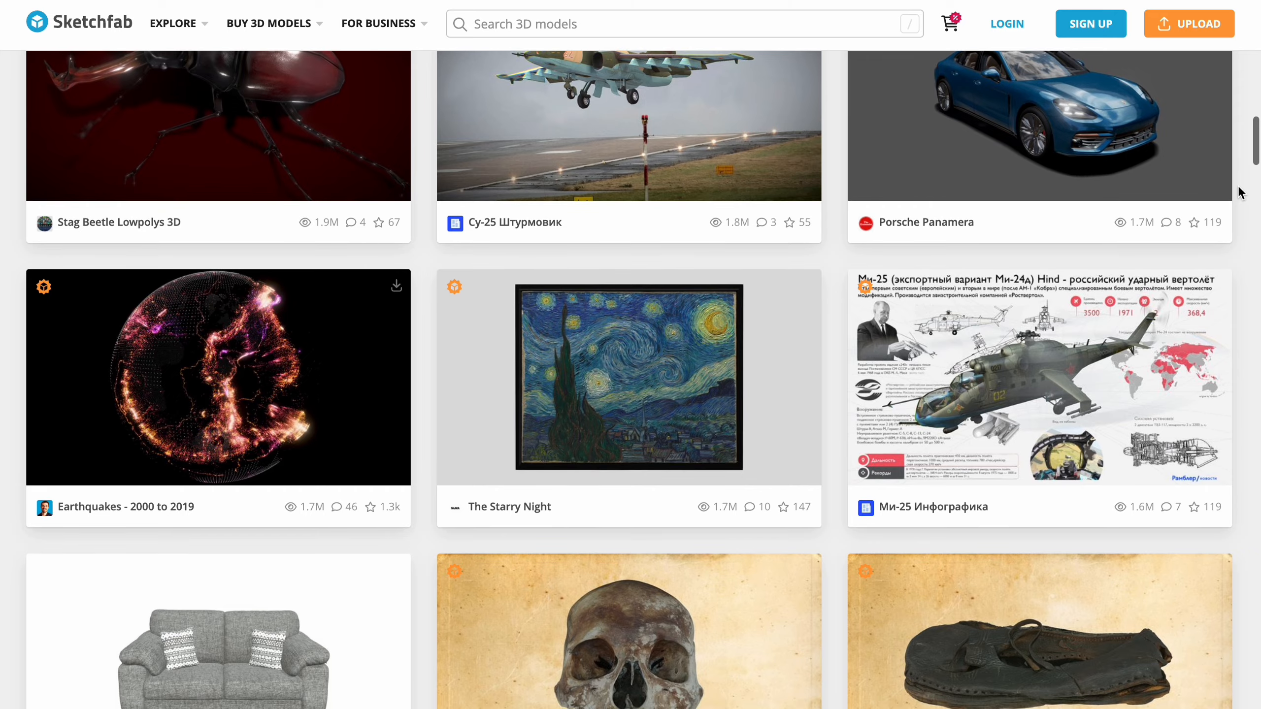
{"action": "scroll", "coordinate": [1238, 194], "scroll_direction": "down", "scroll_amount": 4}
{"action": "scroll", "coordinate": [1239, 194], "scroll_direction": "down", "scroll_amount": 3}
{"action": "scroll", "coordinate": [1239, 194], "scroll_direction": "down", "scroll_amount": 2}
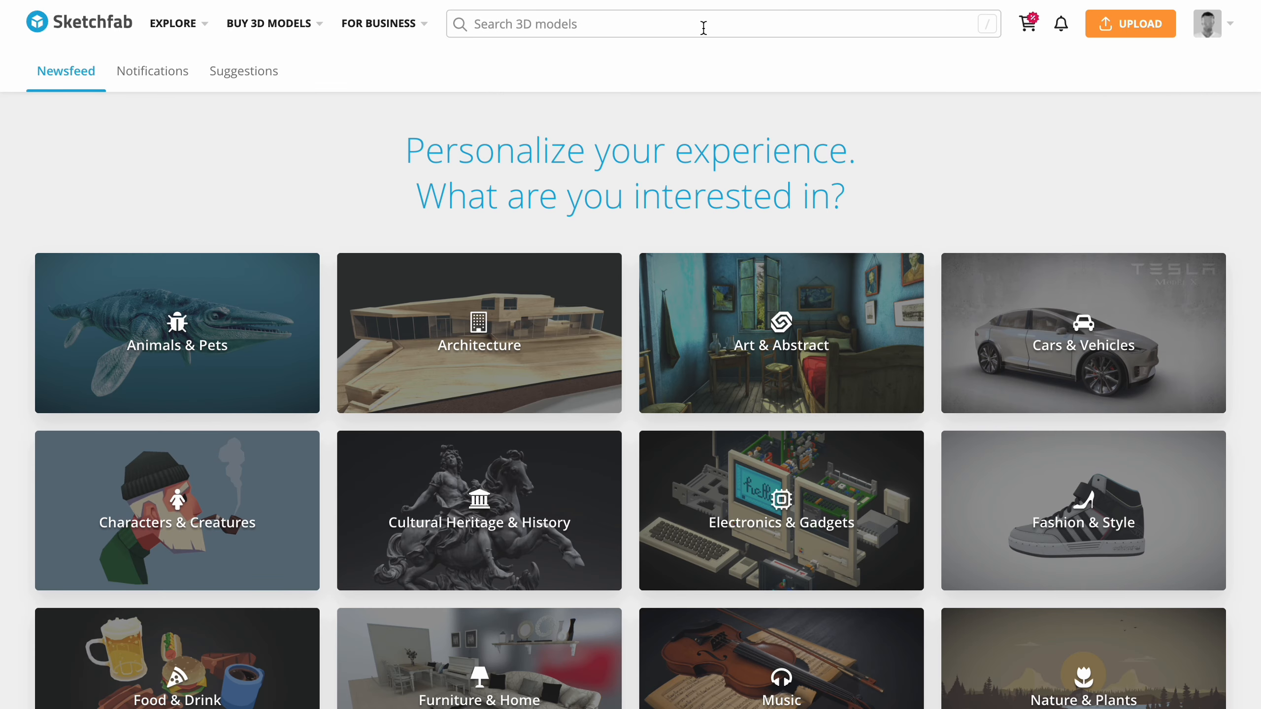
Search the 3D models for "toy" and limit the results to downloadable ones.
{"action": "left_click", "coordinate": [703, 23]}
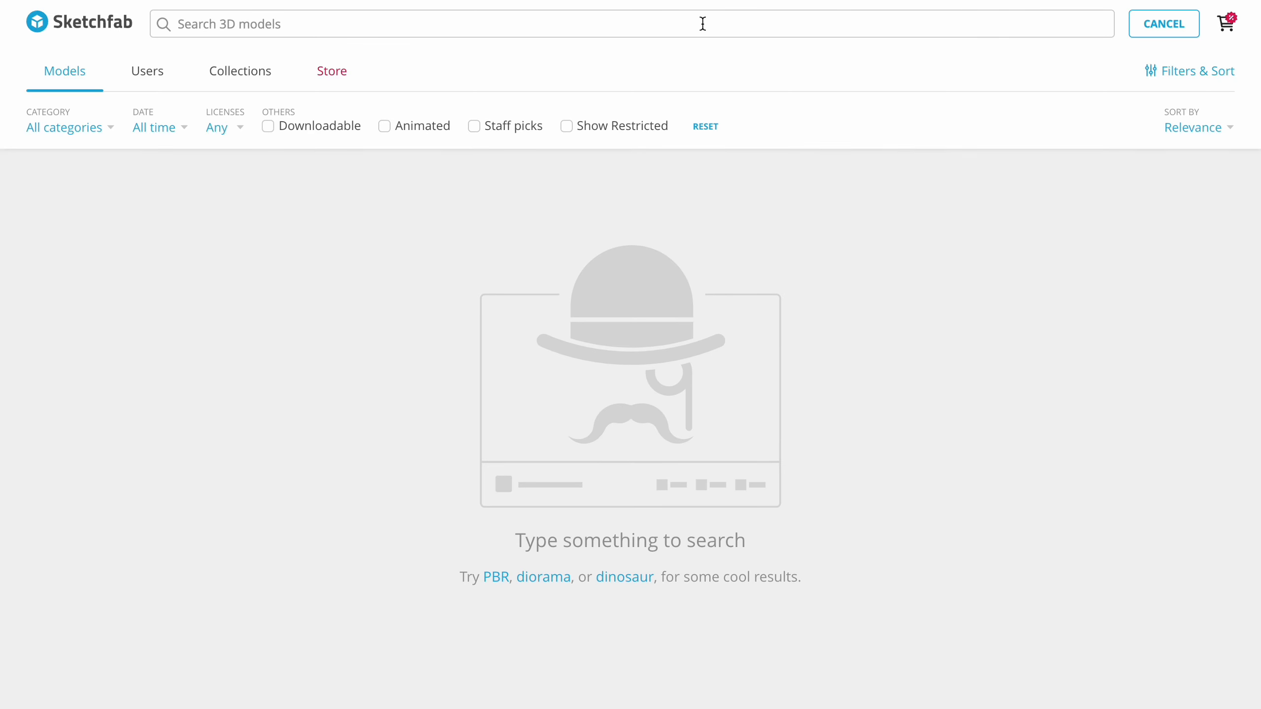
{"action": "type", "text": "toy"}
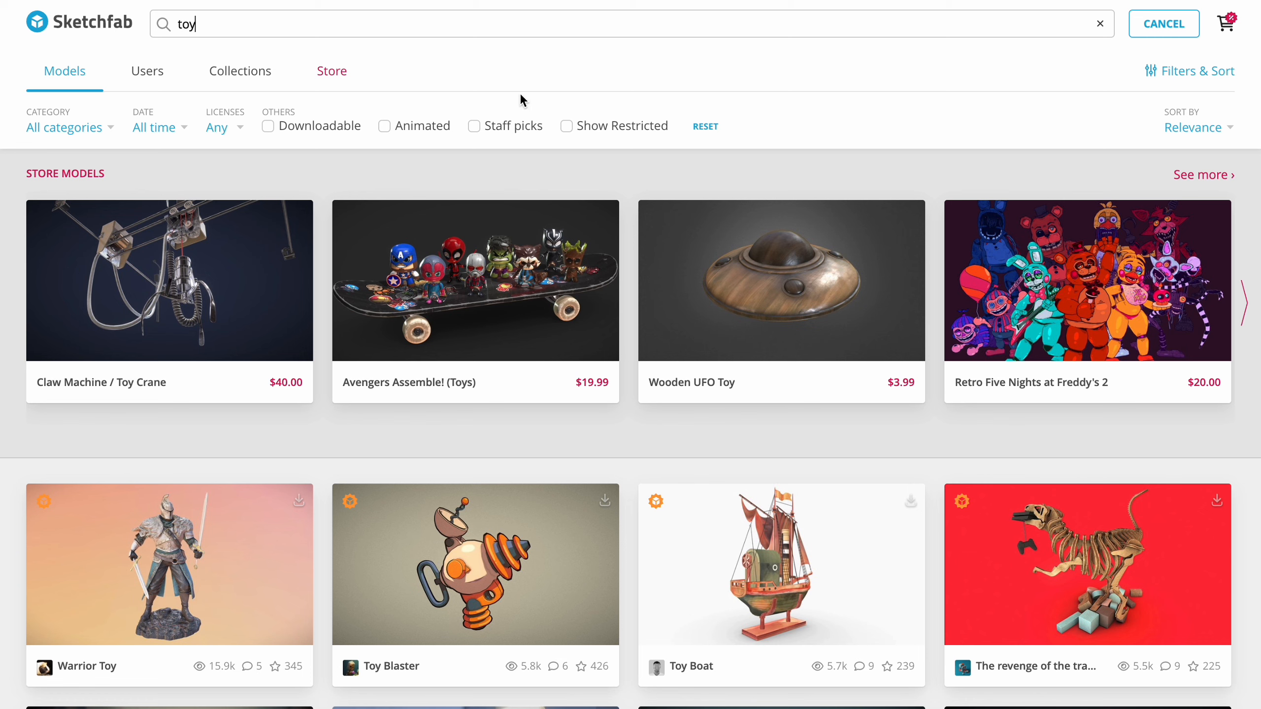
{"action": "left_click", "coordinate": [273, 130]}
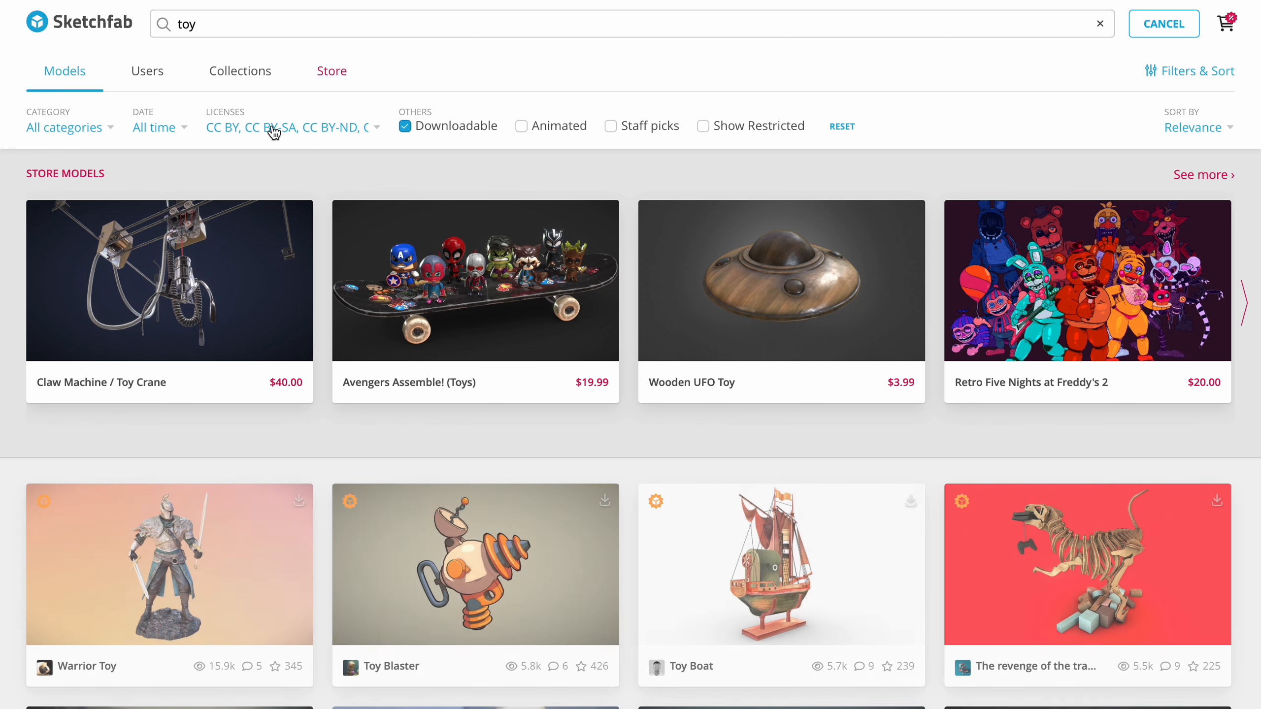
Open the WOODEN DUCK TOY model from the results and rotate it to inspect it from several sides.
{"action": "scroll", "coordinate": [323, 262], "scroll_direction": "down", "scroll_amount": 2}
{"action": "scroll", "coordinate": [323, 262], "scroll_direction": "down", "scroll_amount": 8}
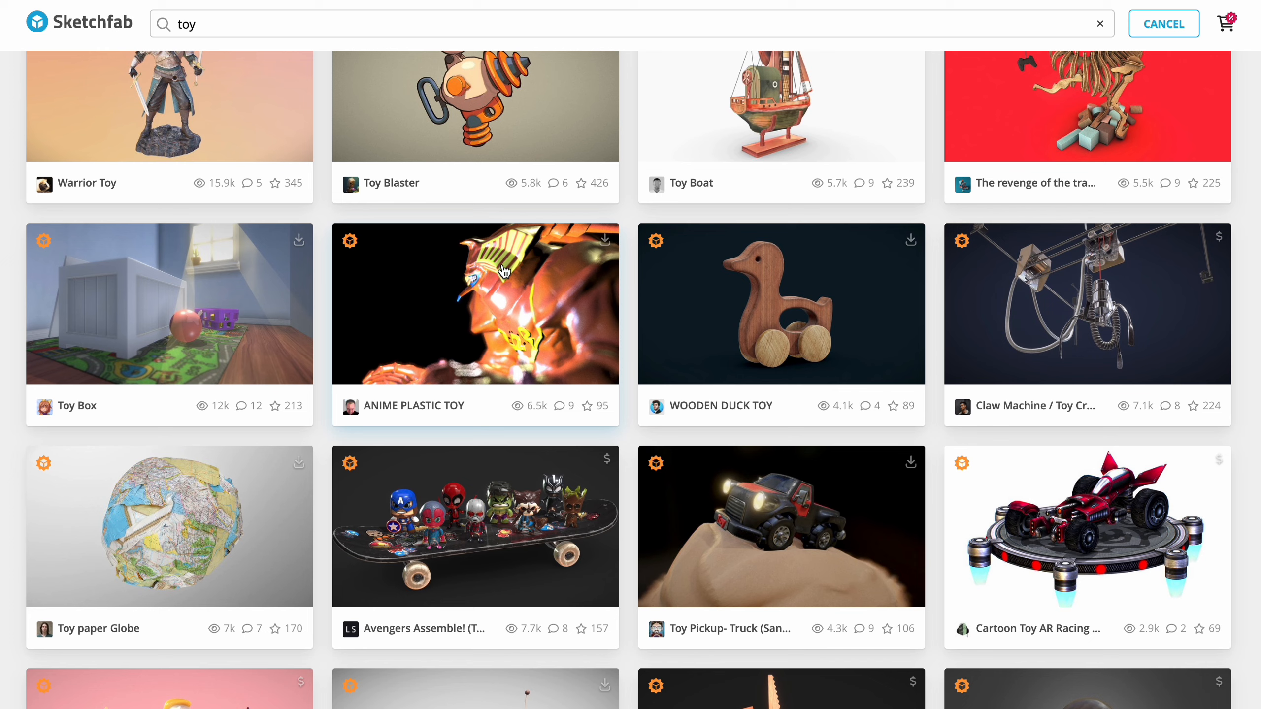
{"action": "left_click", "coordinate": [741, 299]}
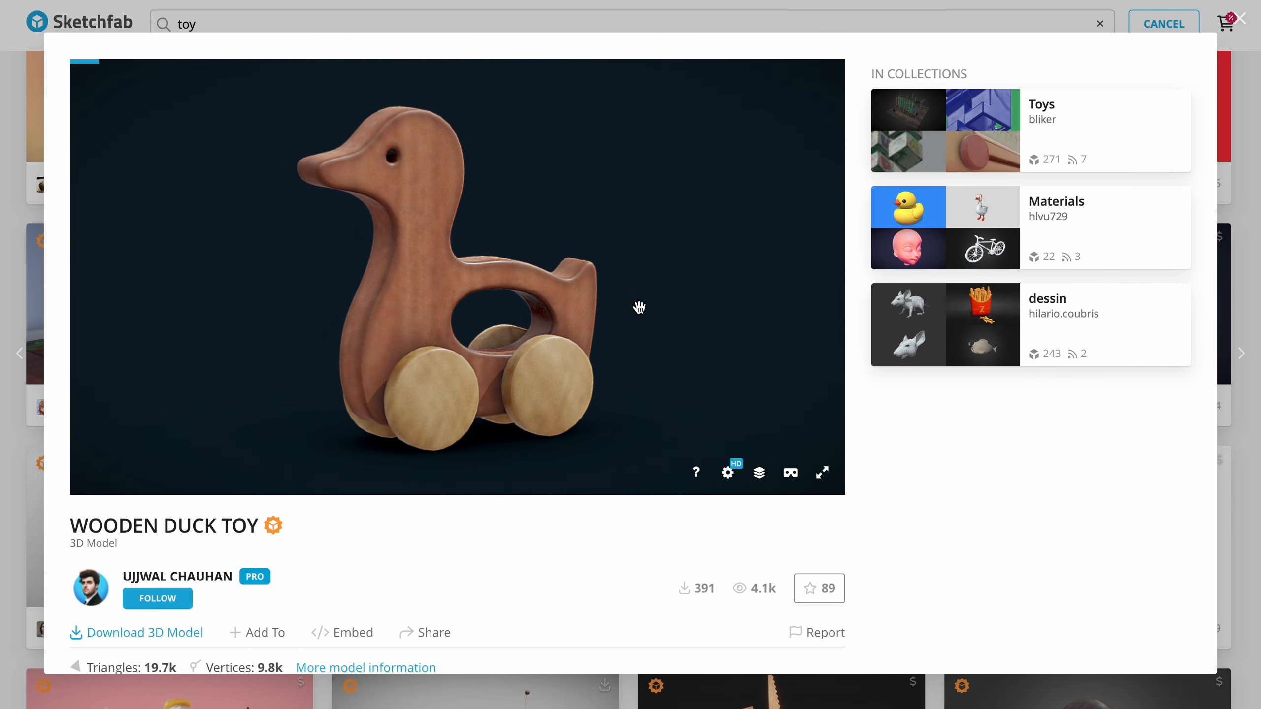
{"action": "left_click_drag", "start_coordinate": [639, 308], "coordinate": [723, 299]}
{"action": "left_click_drag", "start_coordinate": [442, 350], "coordinate": [602, 349]}
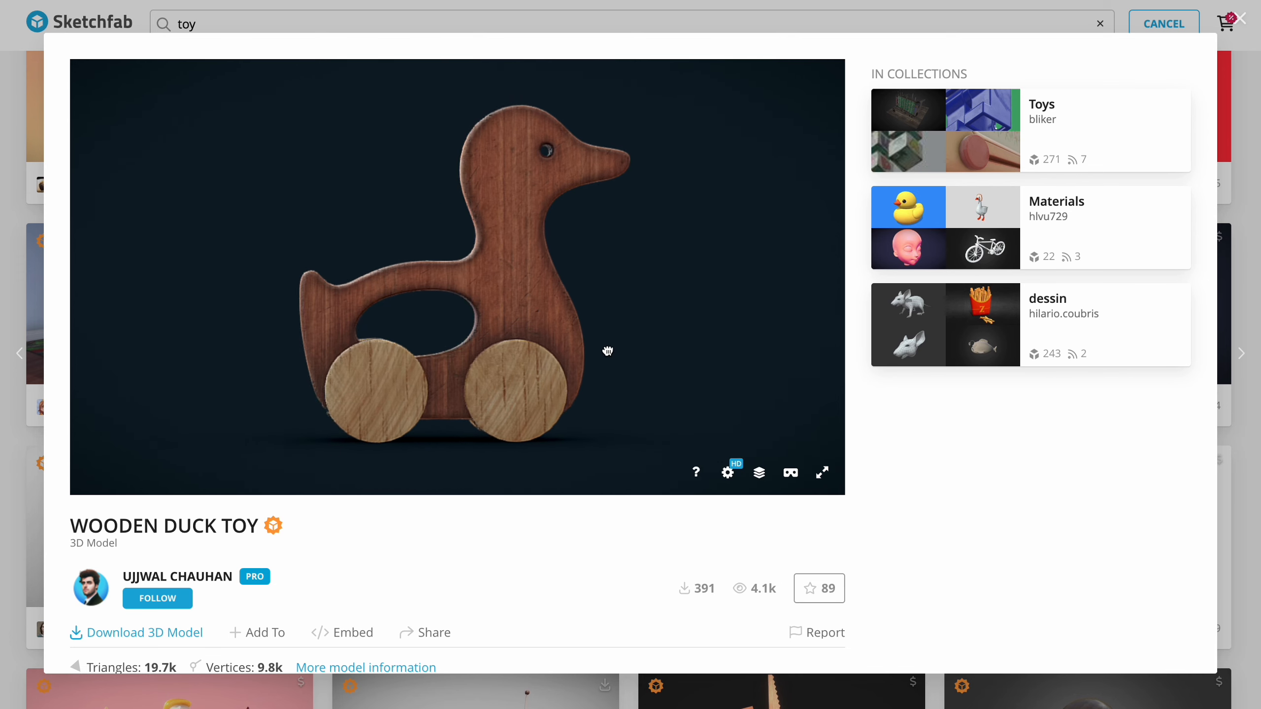
Download the wooden duck toy model in GLB format with the 1k texture size.
{"action": "scroll", "coordinate": [509, 552], "scroll_direction": "down", "scroll_amount": 5}
{"action": "scroll", "coordinate": [508, 548], "scroll_direction": "down", "scroll_amount": 1}
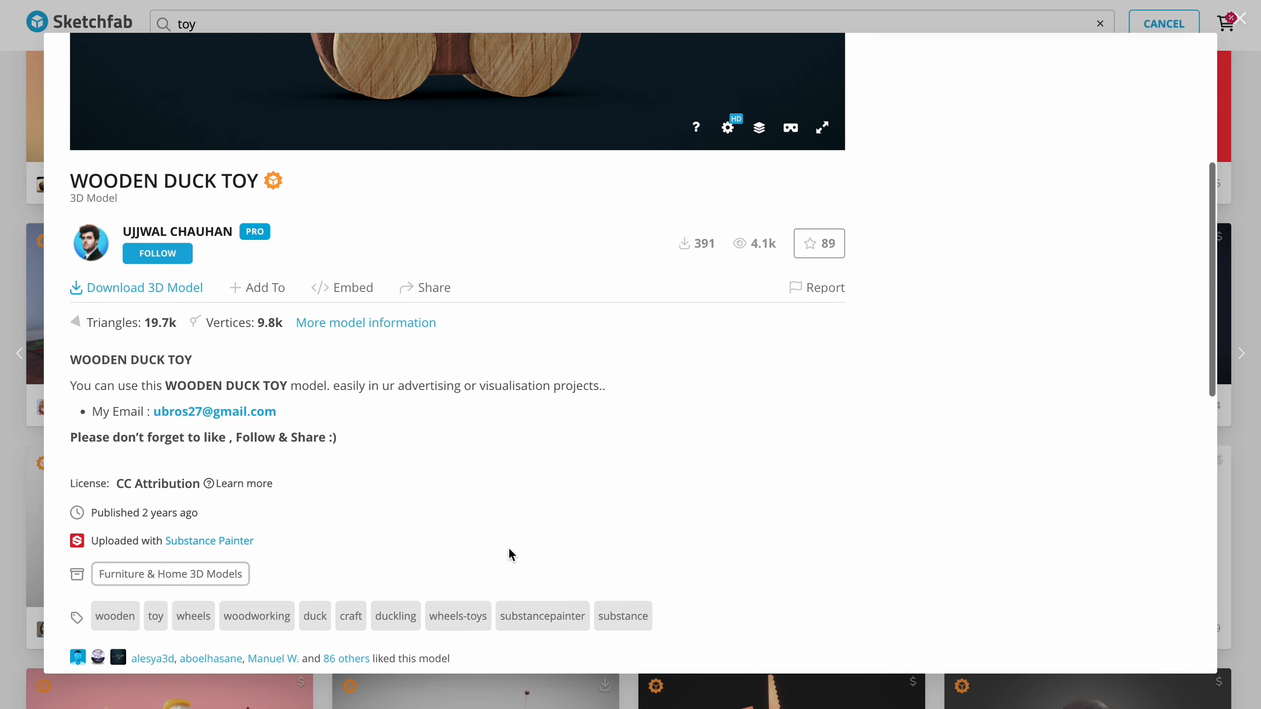
{"action": "left_click", "coordinate": [150, 293]}
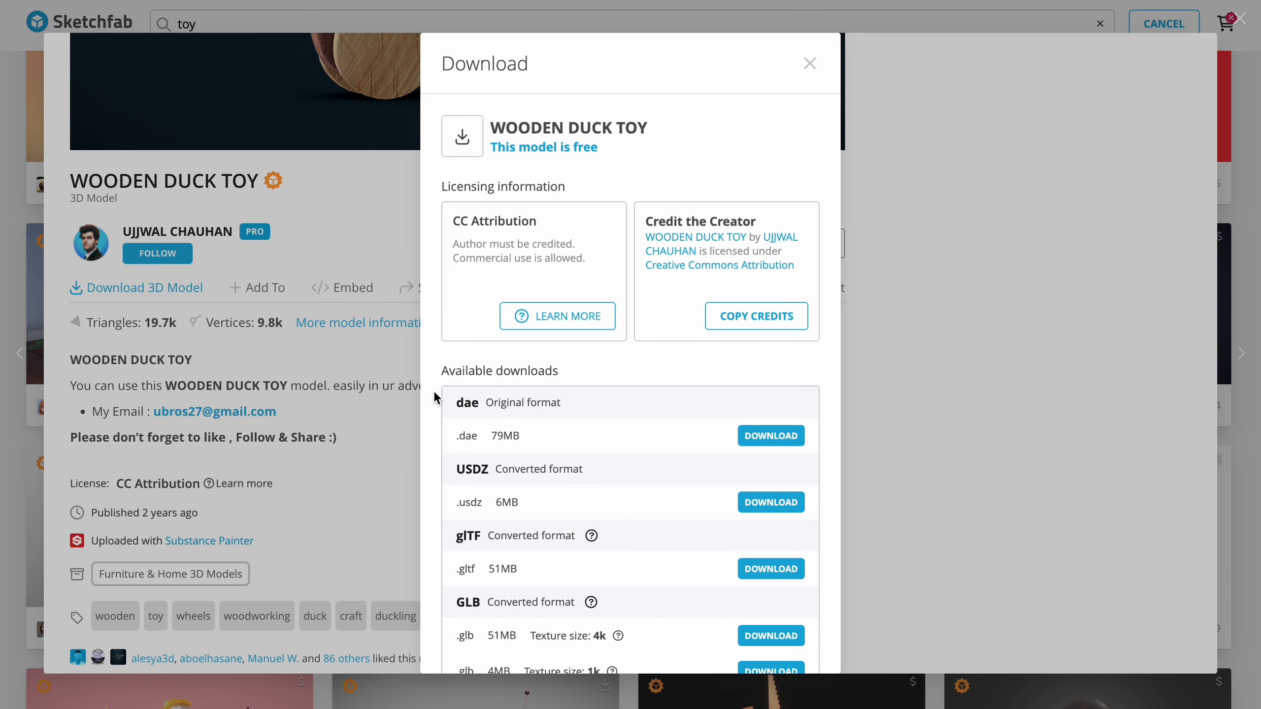
{"action": "scroll", "coordinate": [437, 397], "scroll_direction": "down", "scroll_amount": 3}
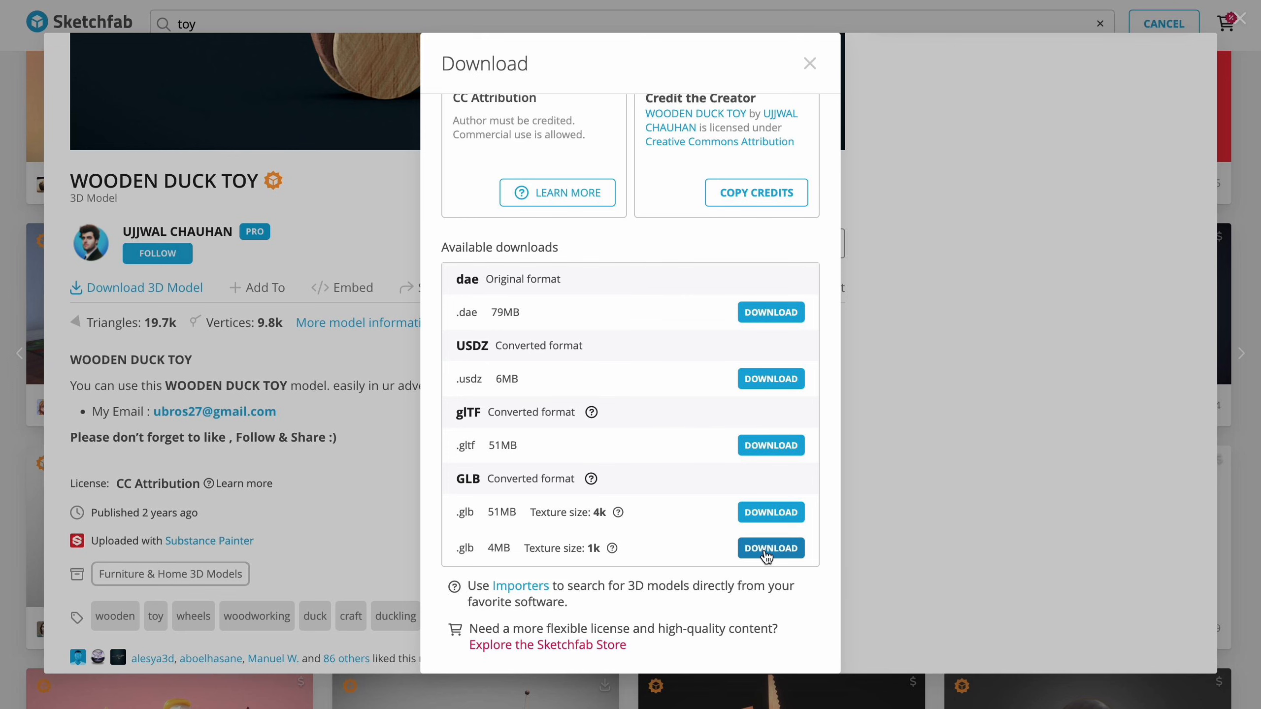
{"action": "left_click", "coordinate": [769, 548]}
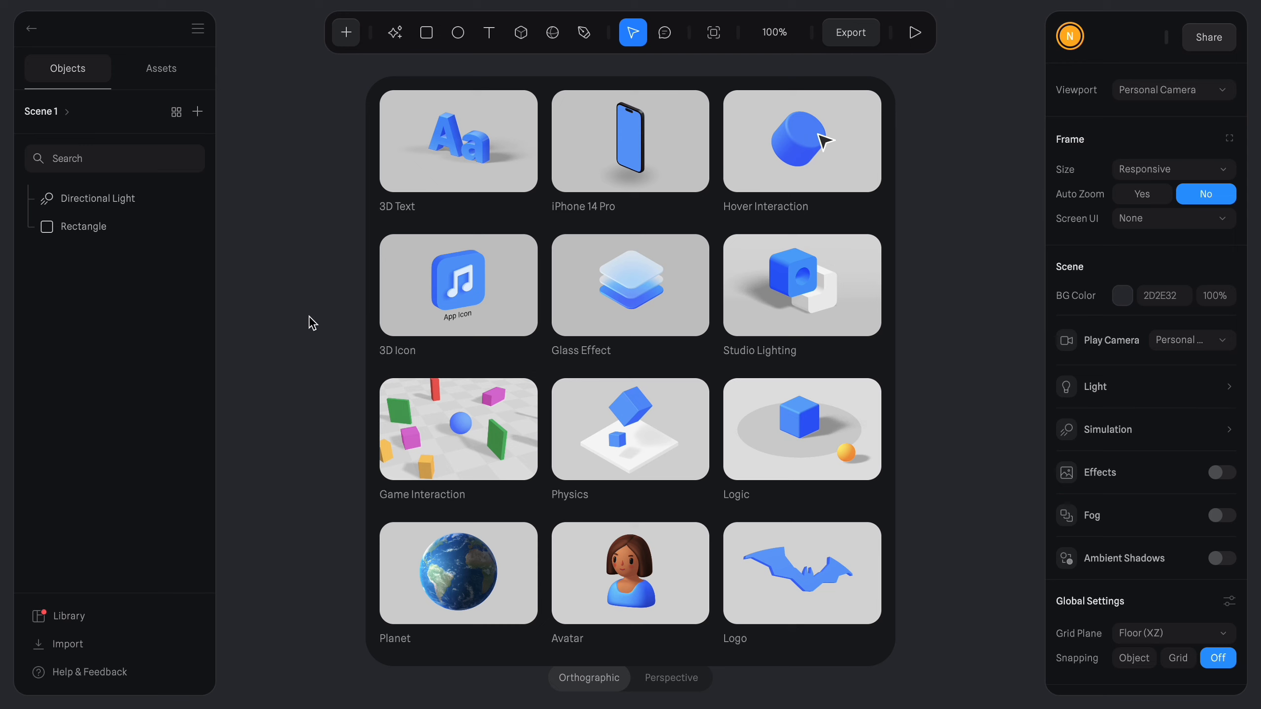
In Spline, dismiss the template gallery and delete the default rectangle and directional light from the new scene.
{"action": "left_click", "coordinate": [311, 322]}
{"action": "left_click", "coordinate": [93, 225]}
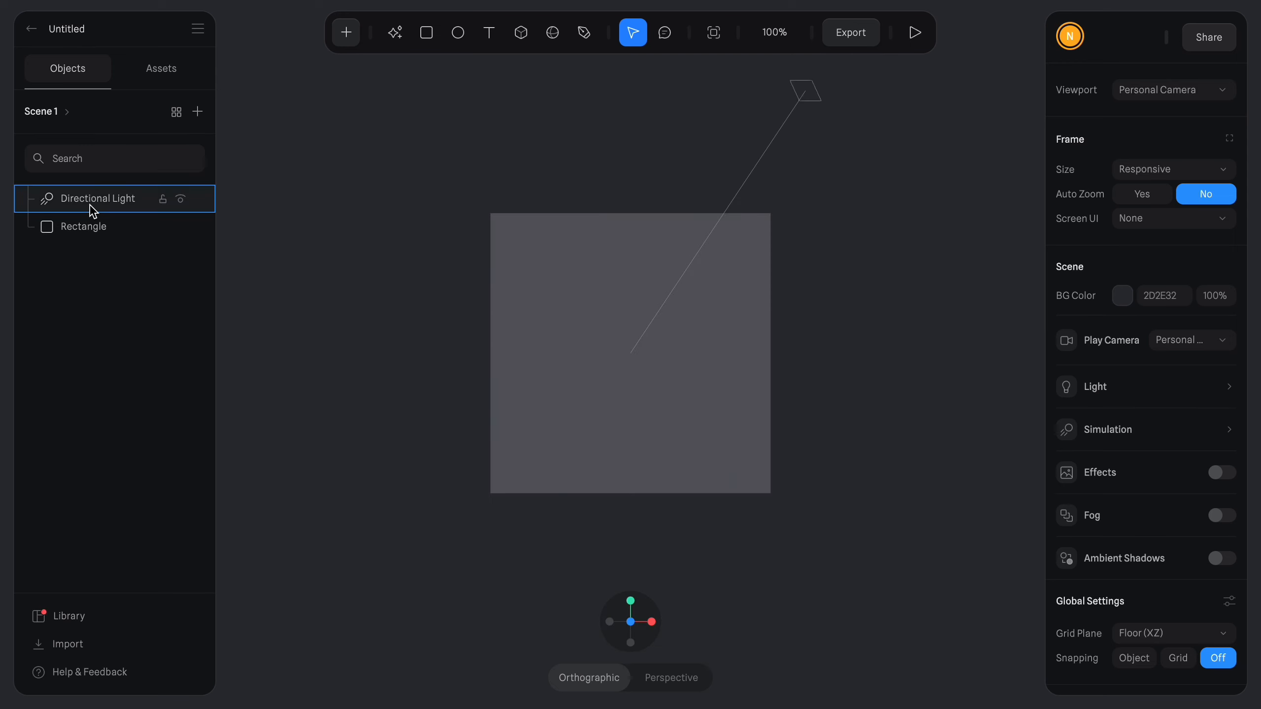
{"action": "left_click", "coordinate": [90, 201]}
{"action": "key", "text": "Delete"}
{"action": "left_click", "coordinate": [93, 208]}
{"action": "key", "text": "Delete"}
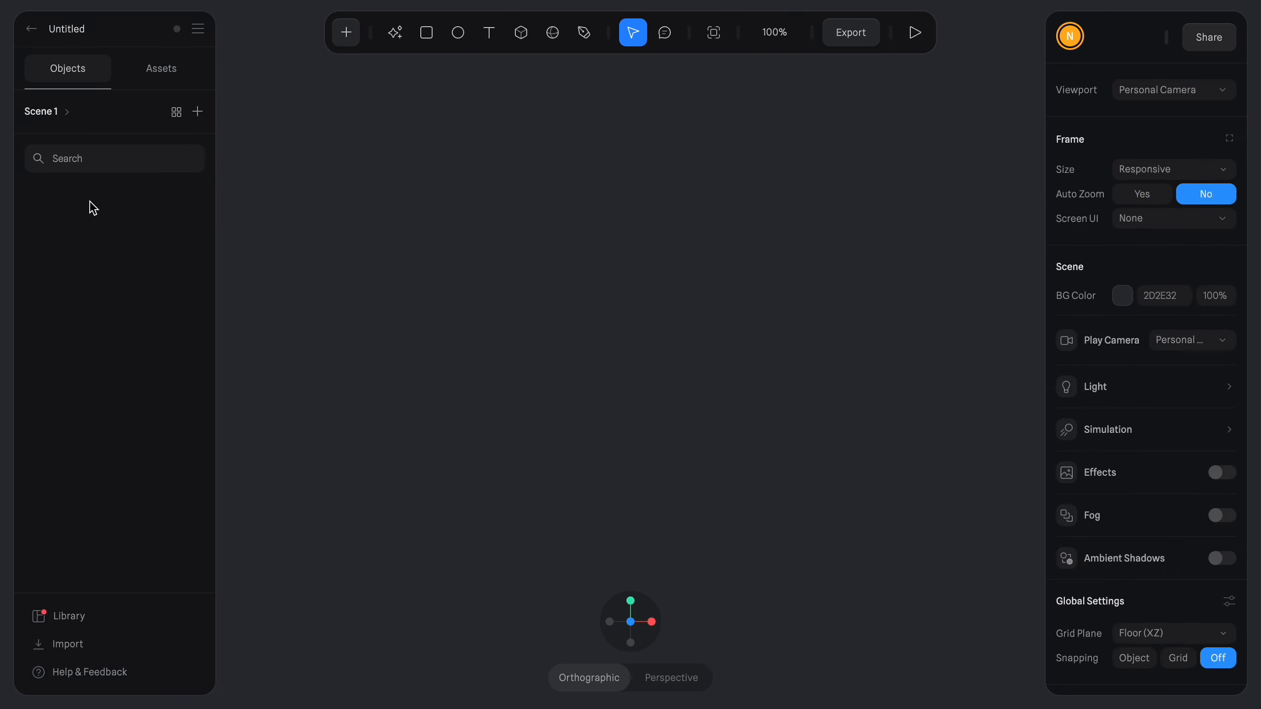
Rename the untitled file as Toy.
{"action": "double_click", "coordinate": [72, 30]}
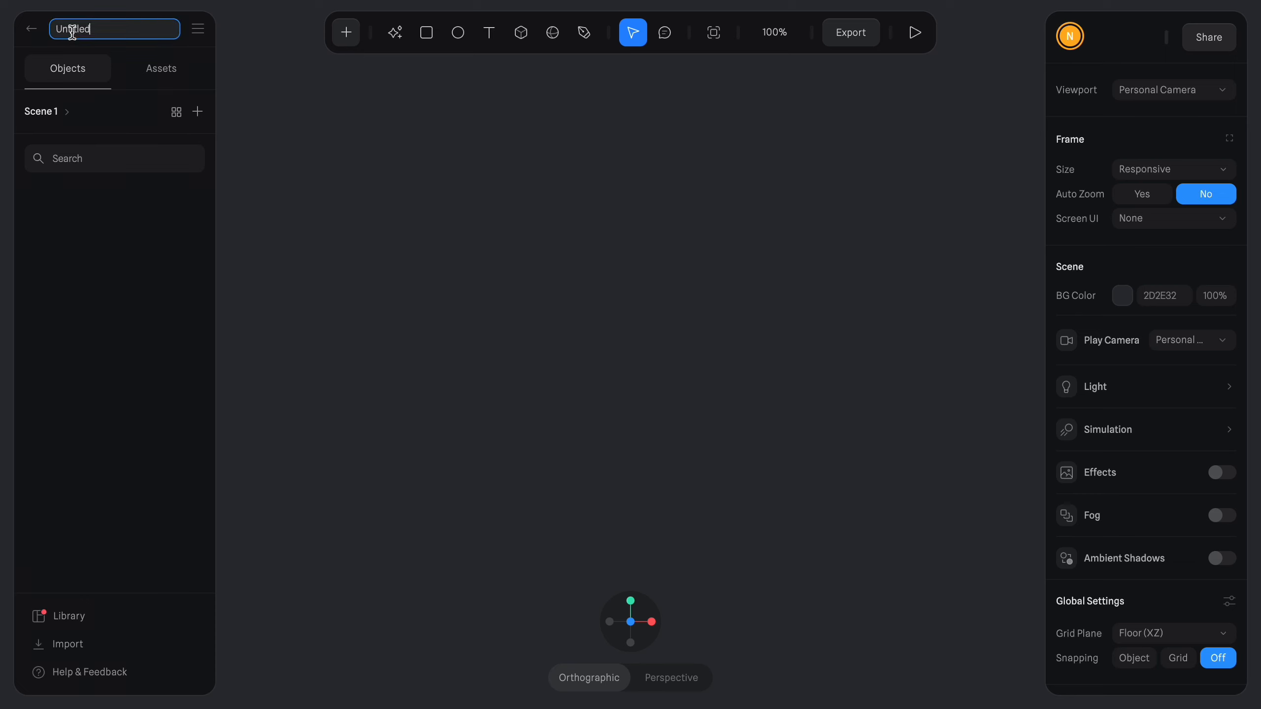
{"action": "double_click", "coordinate": [72, 28]}
{"action": "type", "text": "Toy"}
{"action": "key", "text": "Return"}
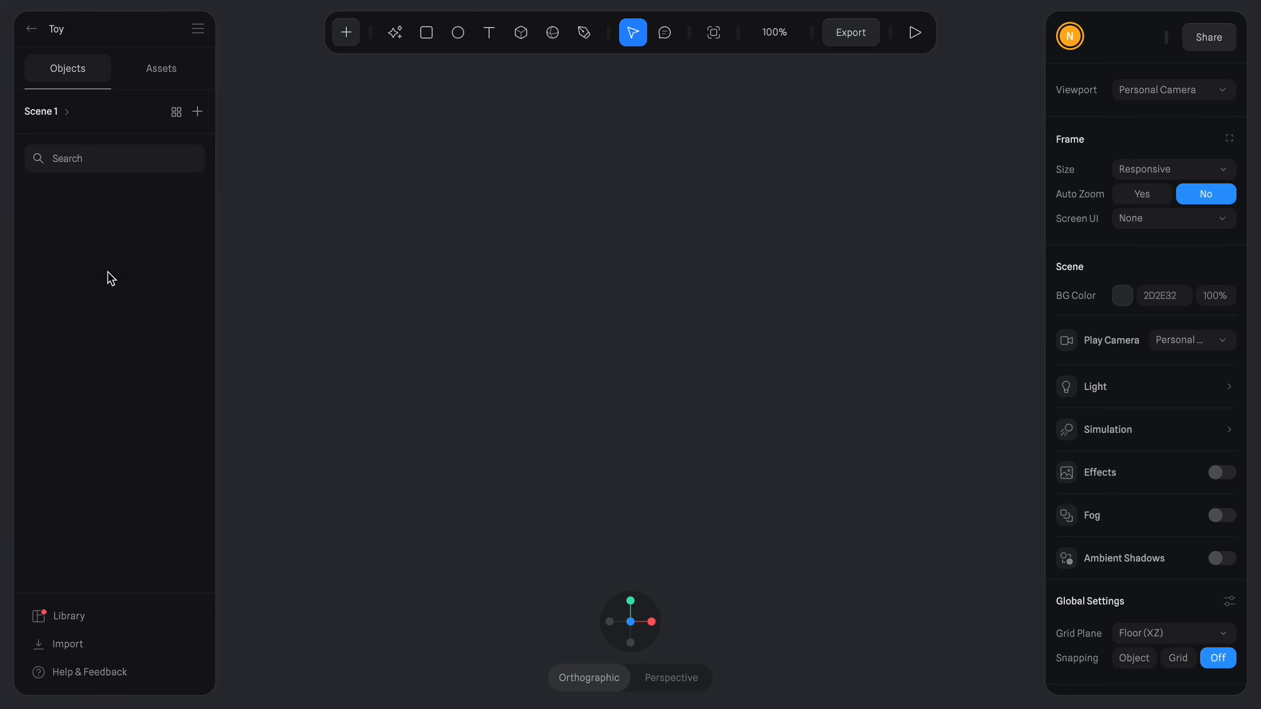
Import the 3D model wooden_duck_toy (2).glb from the Downloads folder into the scene.
{"action": "left_click", "coordinate": [69, 645]}
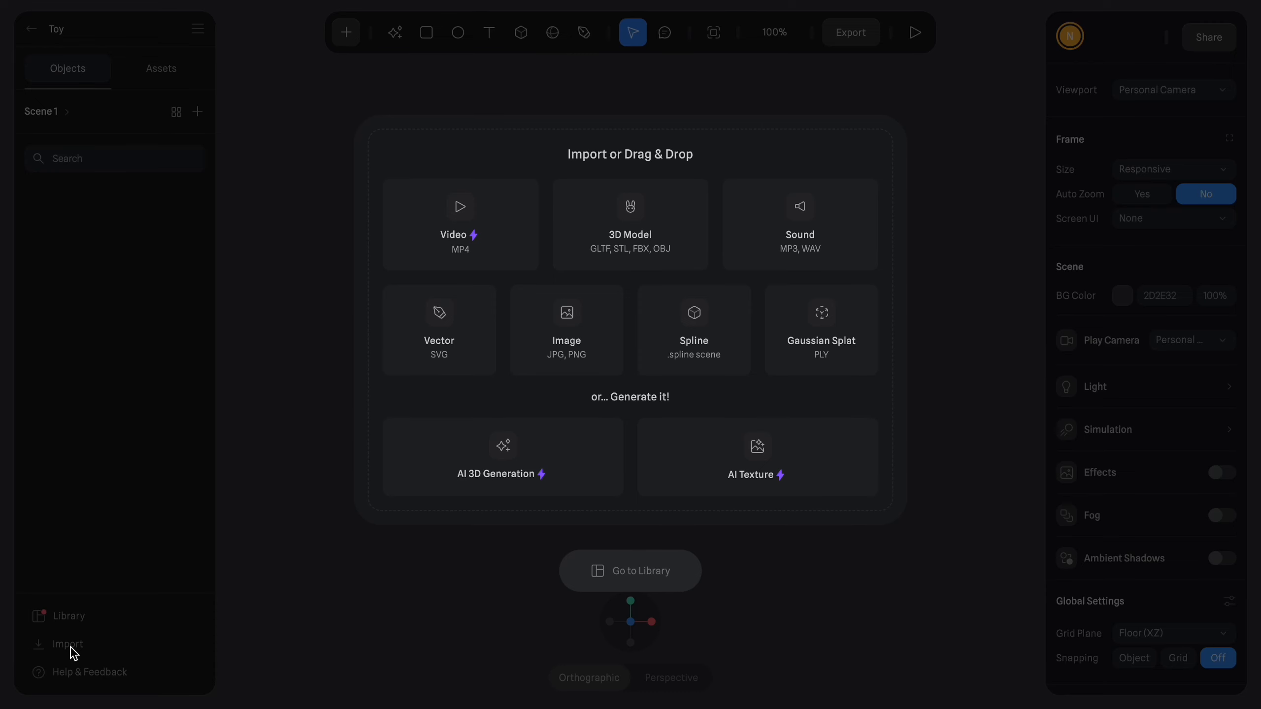
{"action": "left_click", "coordinate": [624, 245]}
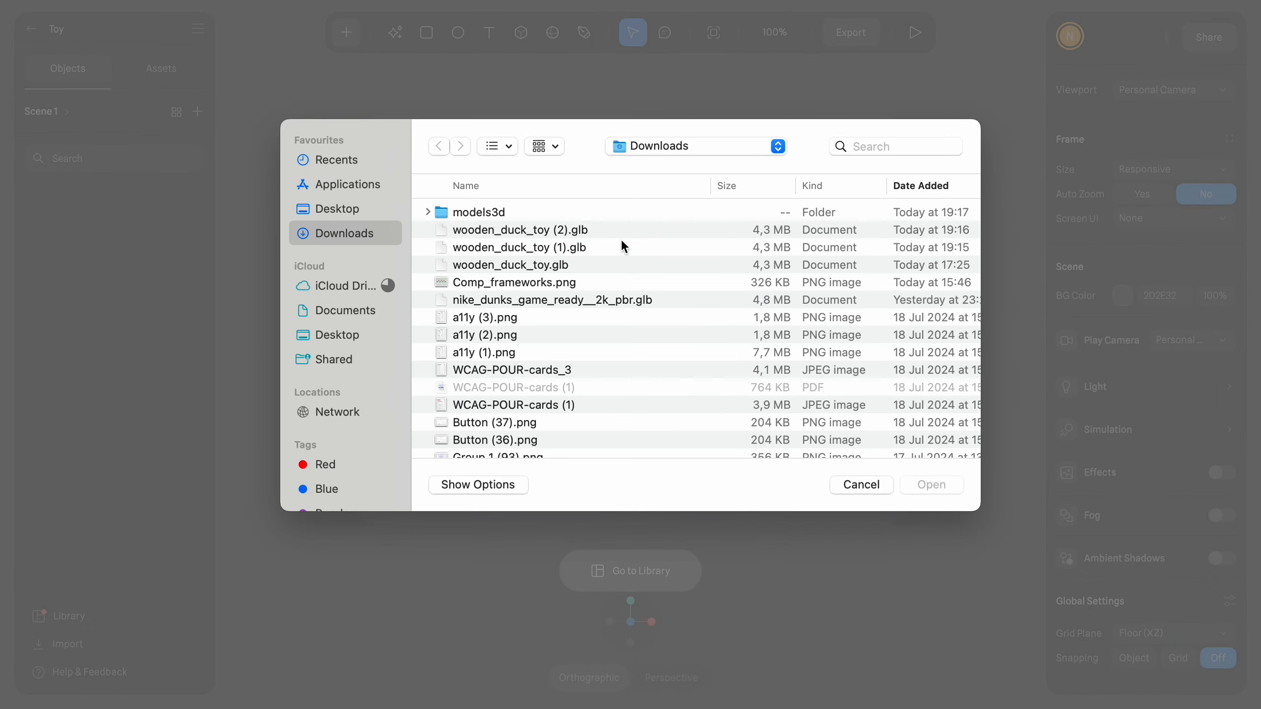
{"action": "double_click", "coordinate": [595, 233]}
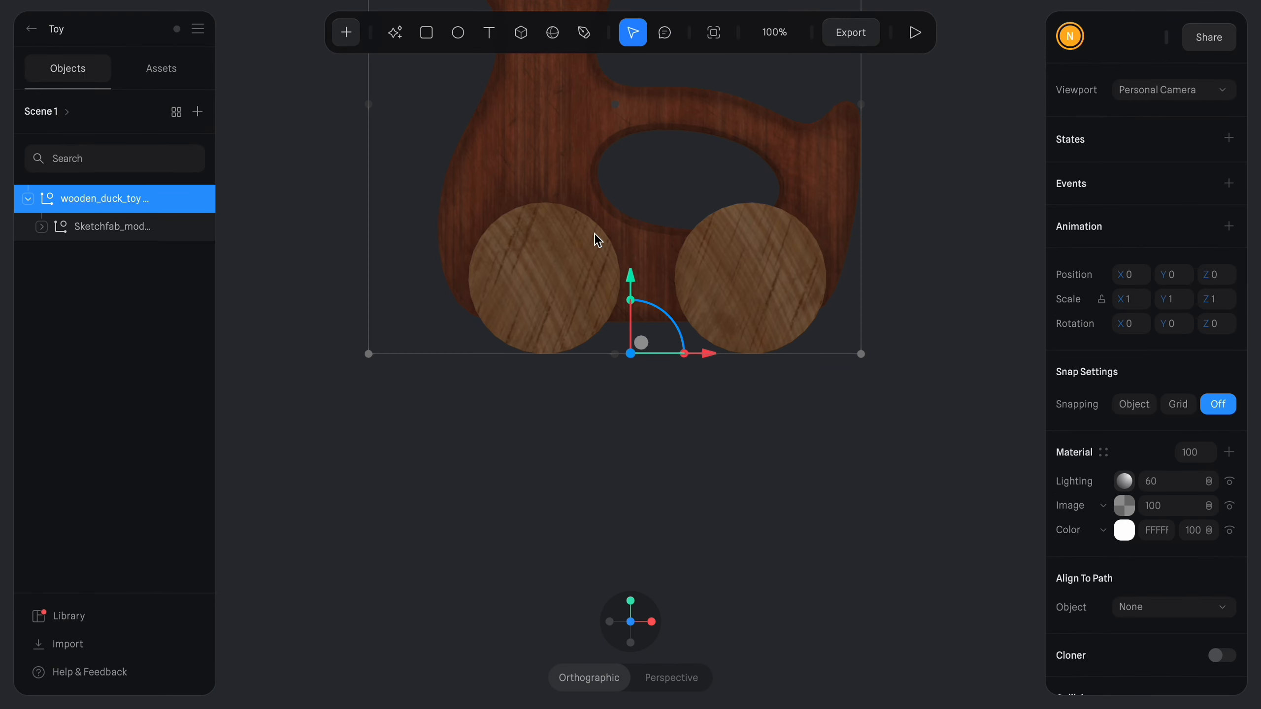
Move the duck model down into the middle of the view, to about X 45, Y -238, and deselect it.
{"action": "left_click_drag", "start_coordinate": [590, 161], "coordinate": [588, 374]}
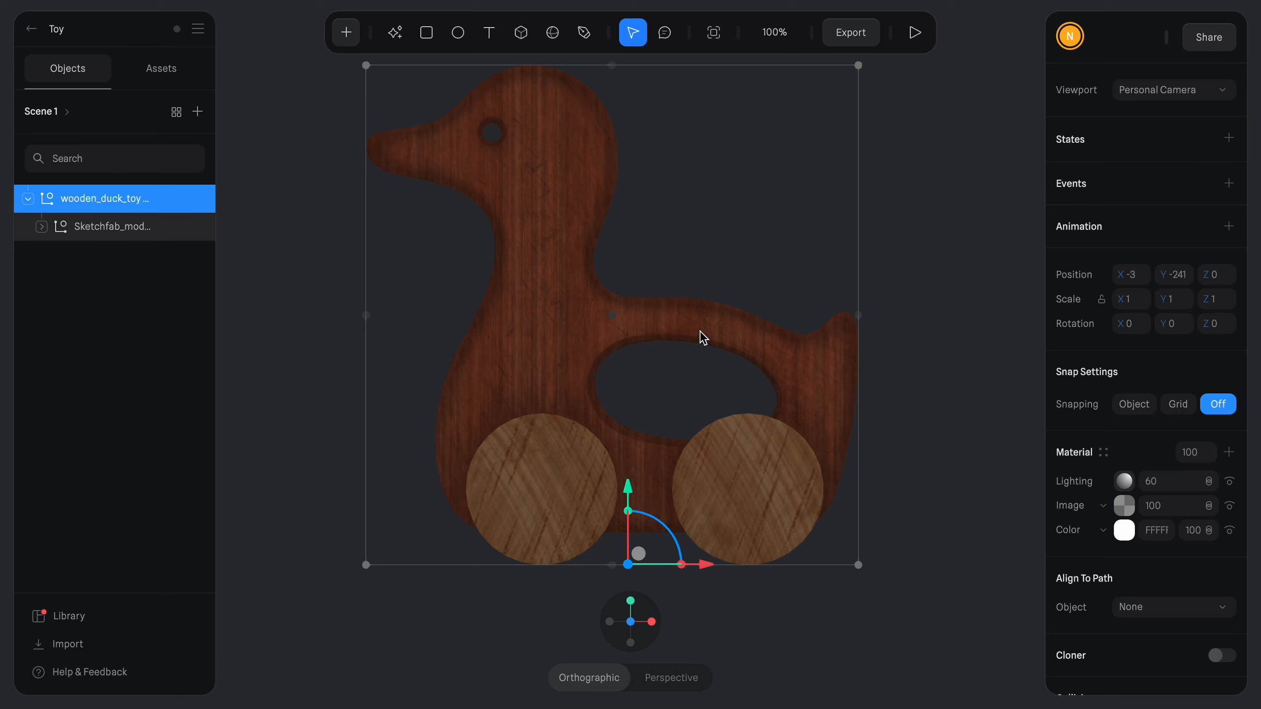
{"action": "left_click_drag", "start_coordinate": [703, 337], "coordinate": [665, 334]}
{"action": "scroll", "coordinate": [866, 325], "scroll_direction": "down", "scroll_amount": 5}
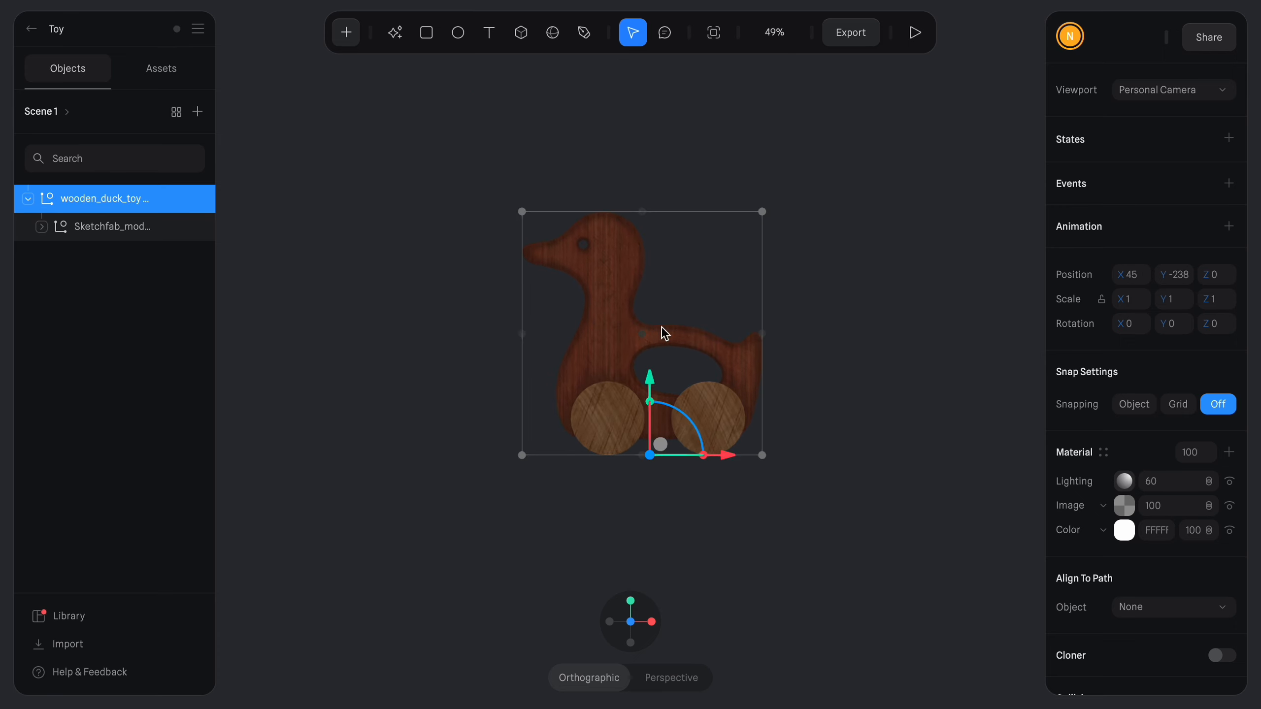
{"action": "left_click", "coordinate": [844, 297]}
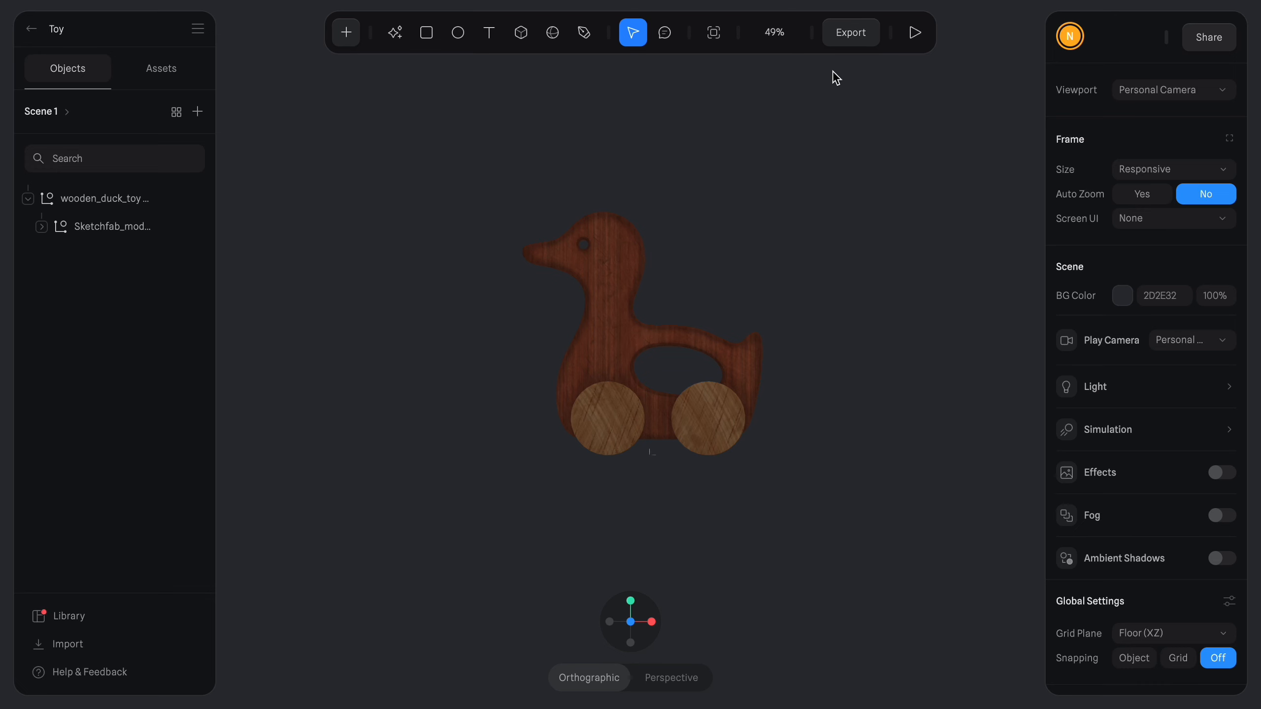
Set the scene's background colour to white, FFFFFF.
{"action": "left_click", "coordinate": [850, 33]}
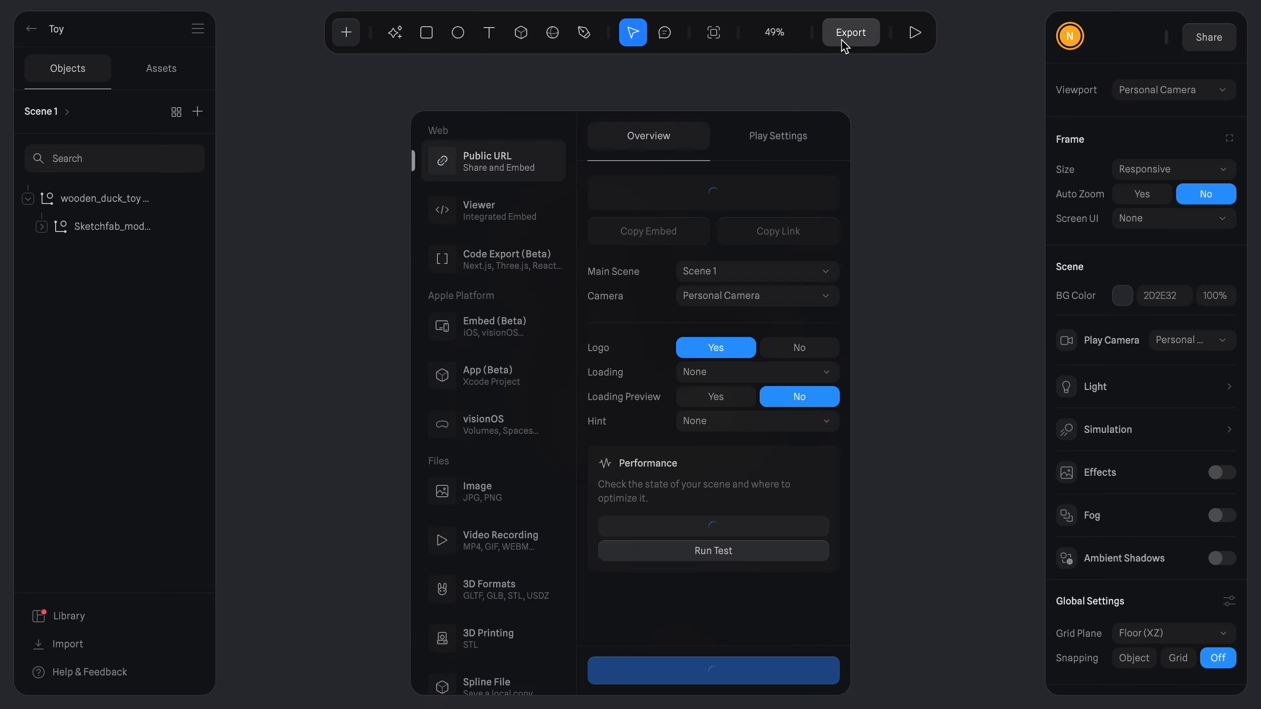
{"action": "left_click", "coordinate": [853, 79]}
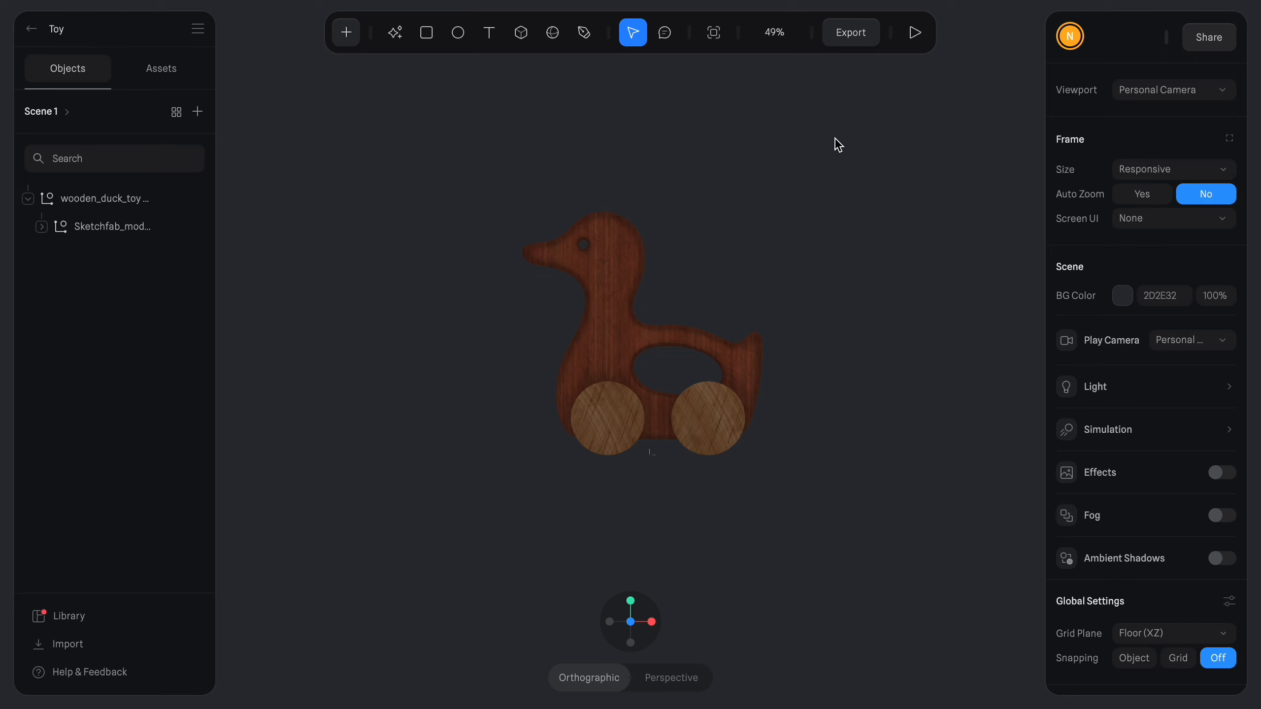
{"action": "left_click", "coordinate": [1122, 296]}
{"action": "left_click_drag", "start_coordinate": [1090, 366], "coordinate": [1029, 315]}
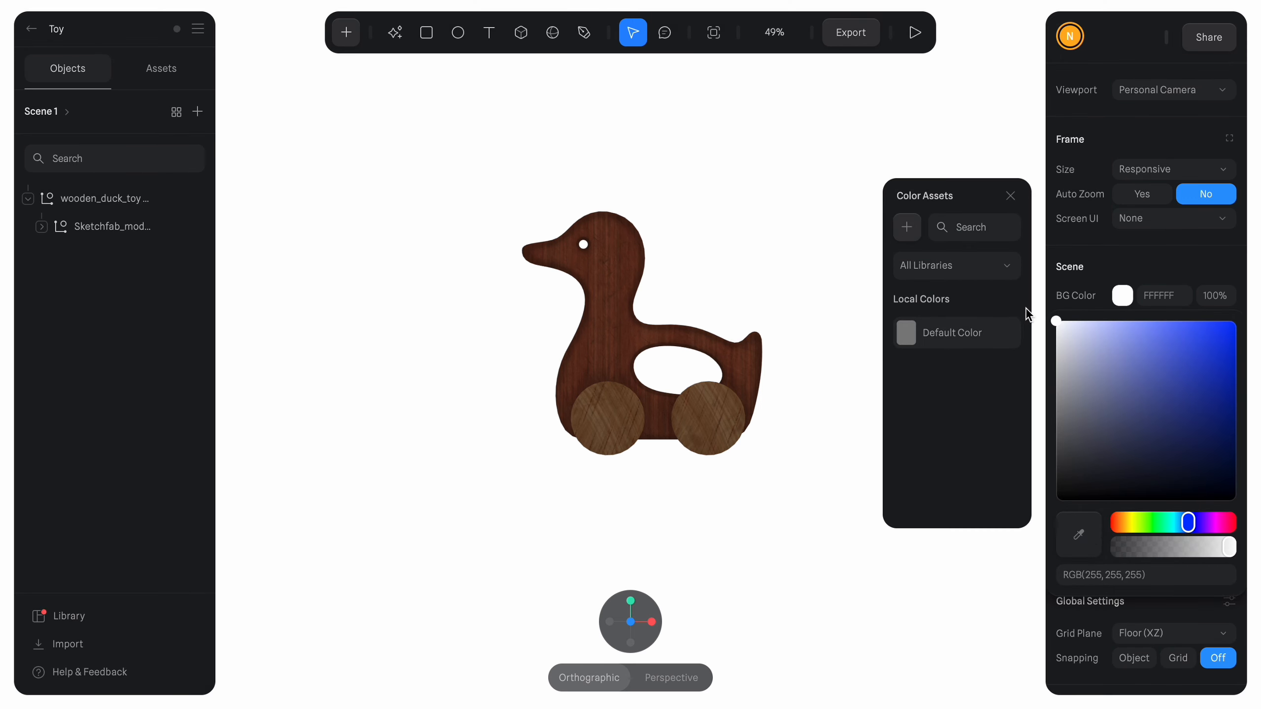
{"action": "left_click", "coordinate": [910, 226]}
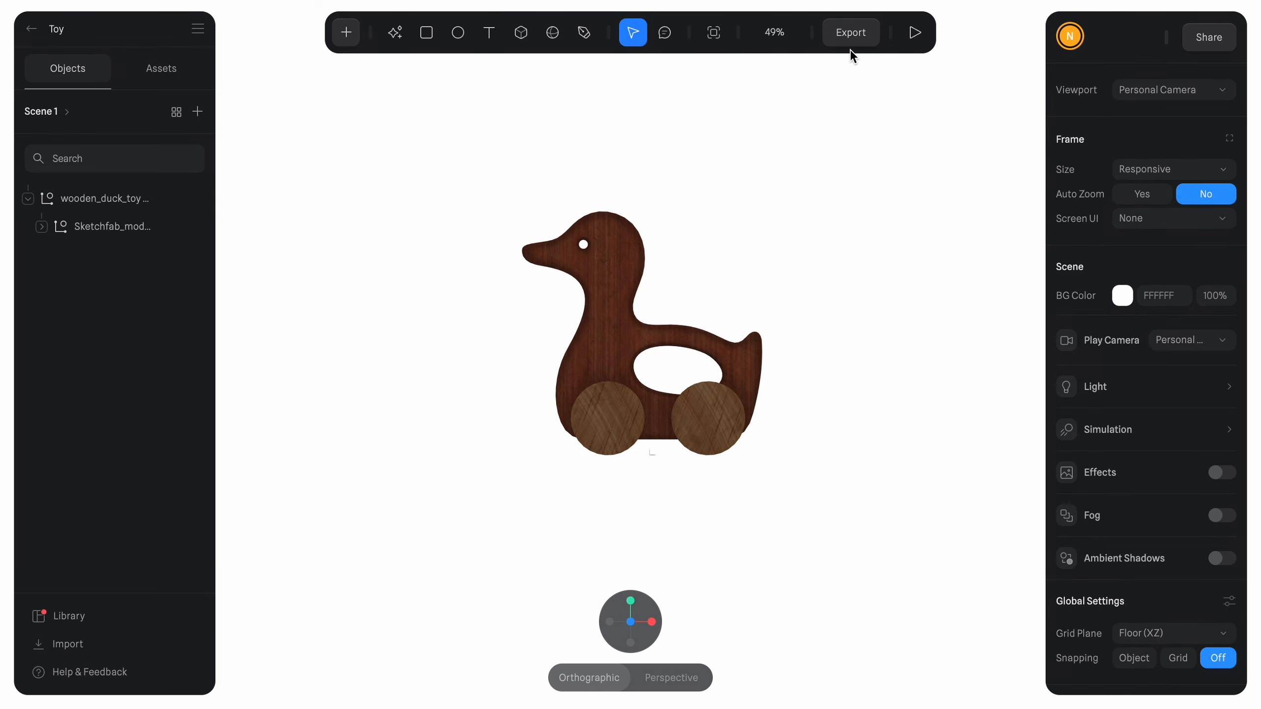
Open the Public URL export settings, try to turn the logo off, and dismiss the upgrade offer.
{"action": "left_click", "coordinate": [850, 33]}
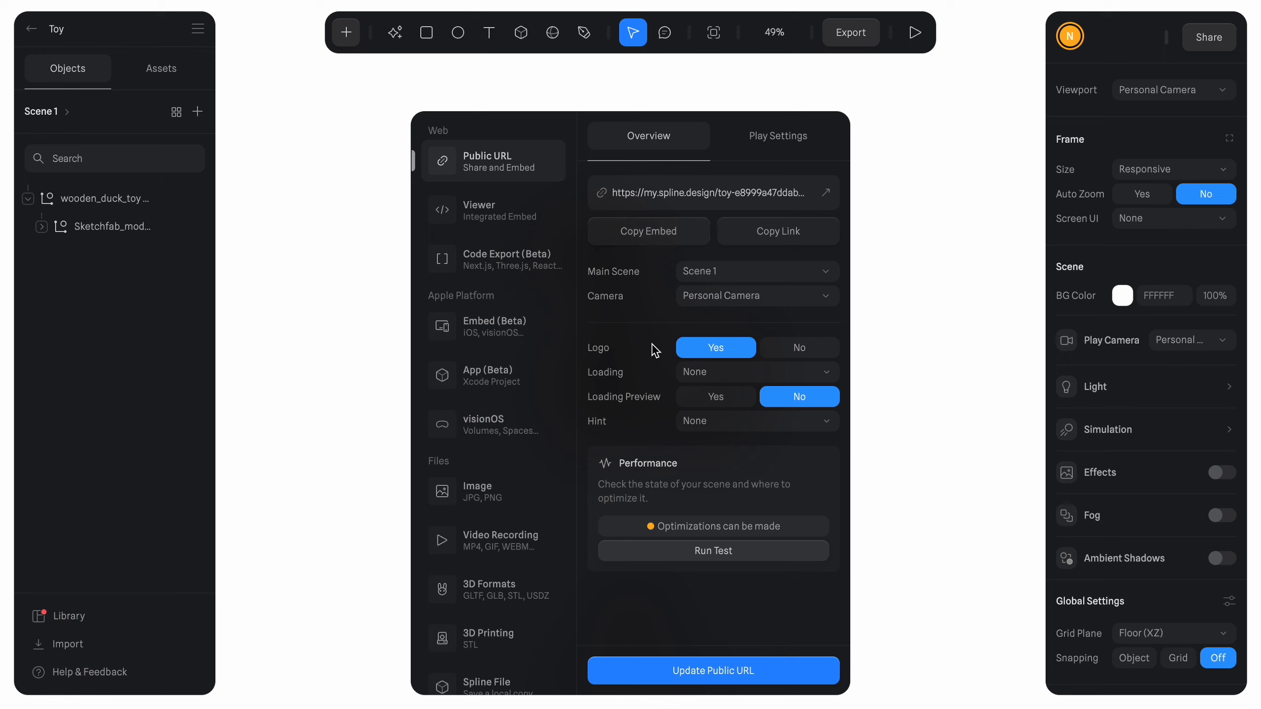
{"action": "left_click", "coordinate": [779, 349]}
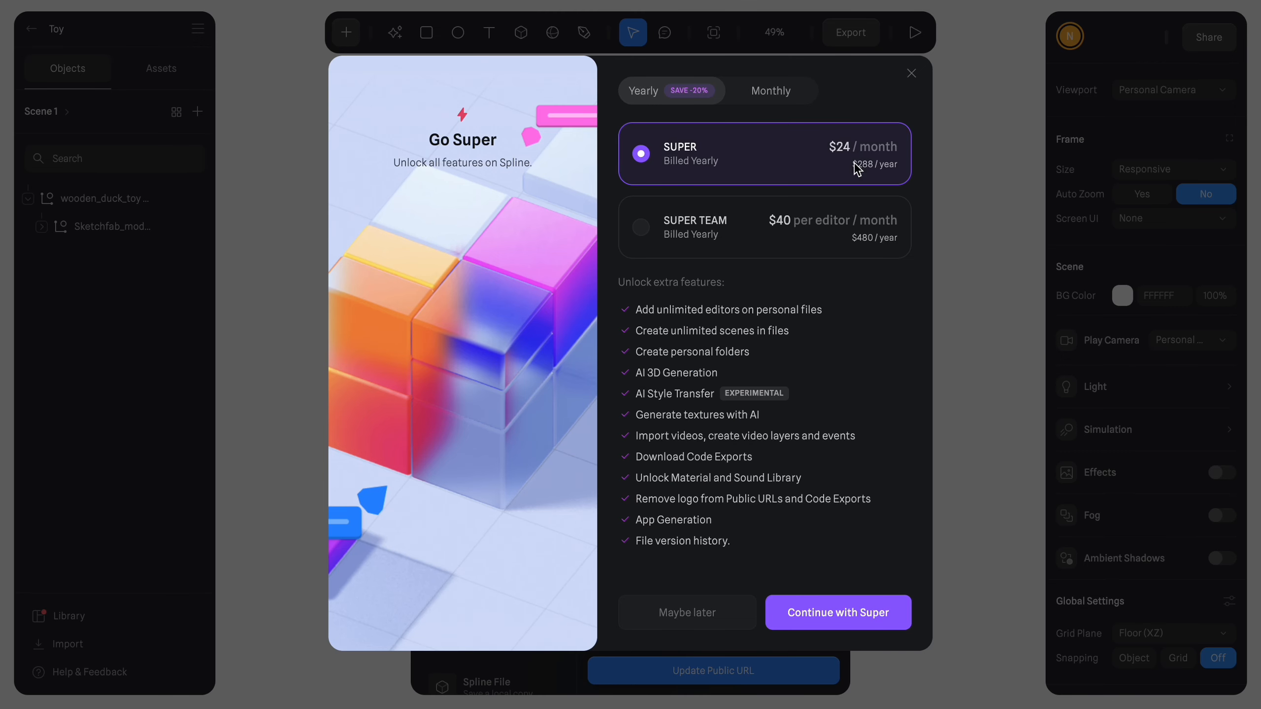
{"action": "left_click", "coordinate": [909, 77]}
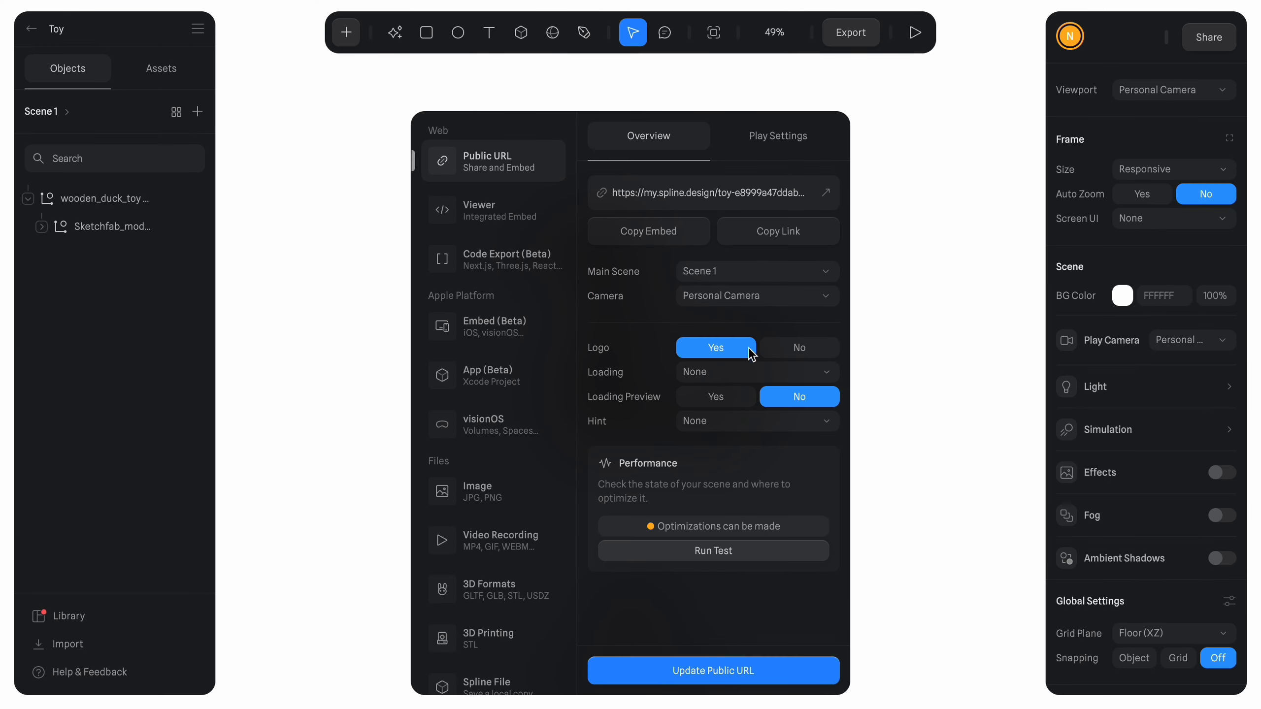
Set the export's loading option to Spinner Animation (Light) and hide the background colour in the play settings.
{"action": "left_click", "coordinate": [743, 376]}
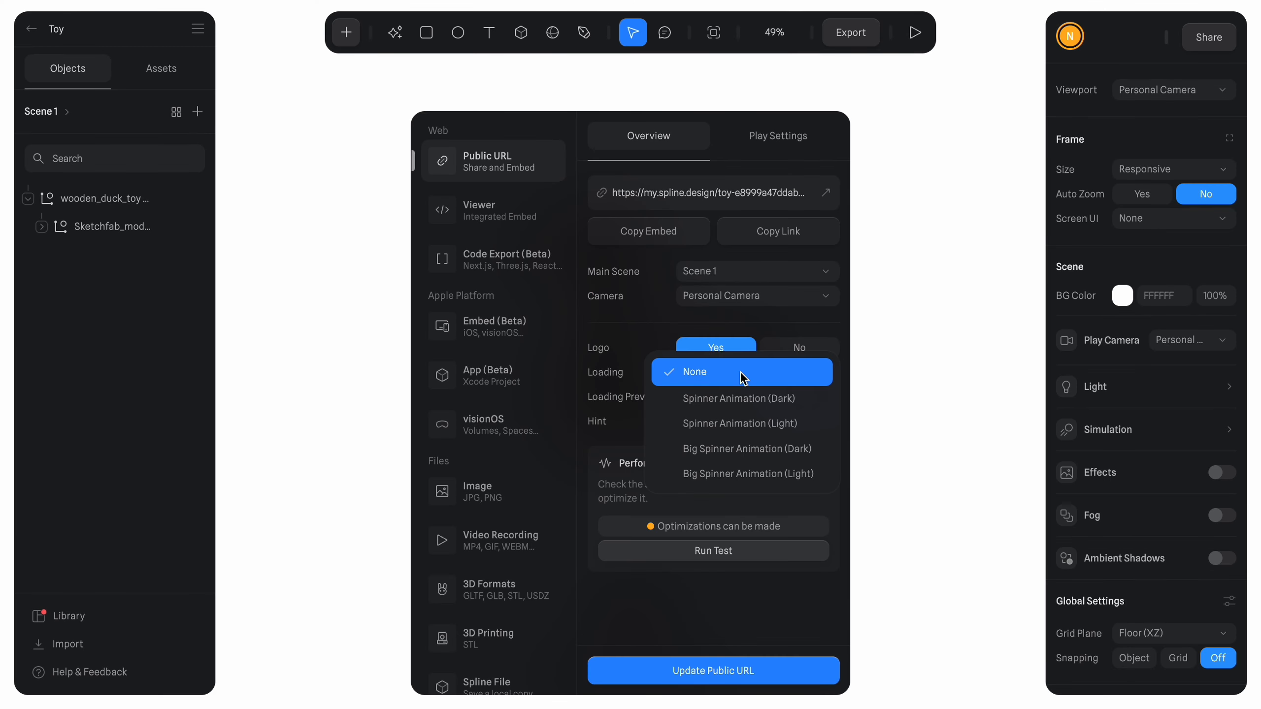
{"action": "left_click", "coordinate": [733, 425]}
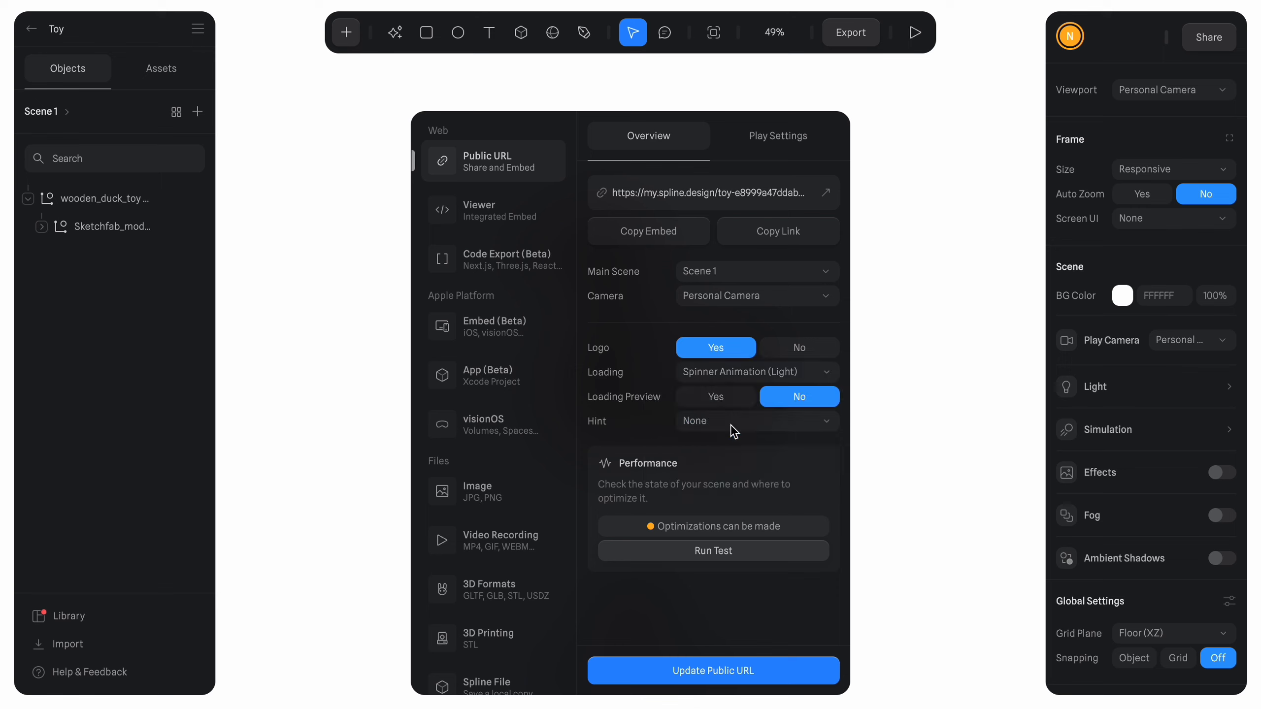
{"action": "left_click", "coordinate": [778, 141]}
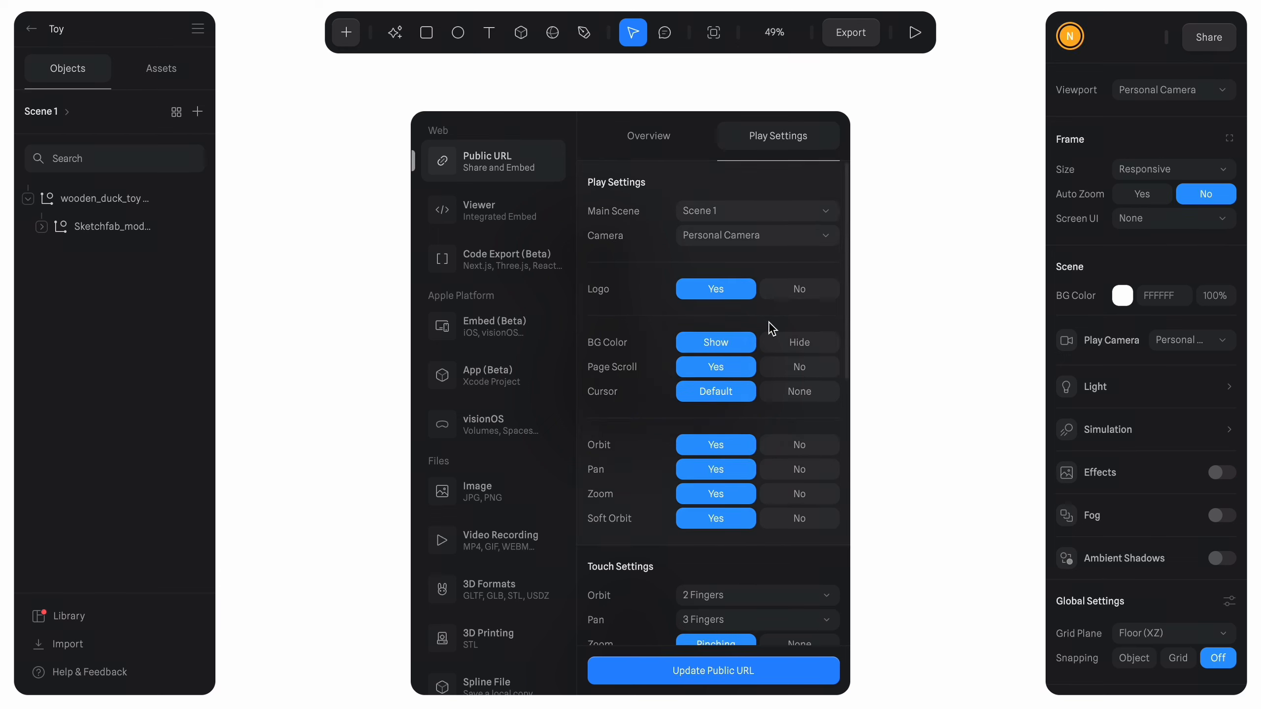
{"action": "left_click", "coordinate": [782, 350]}
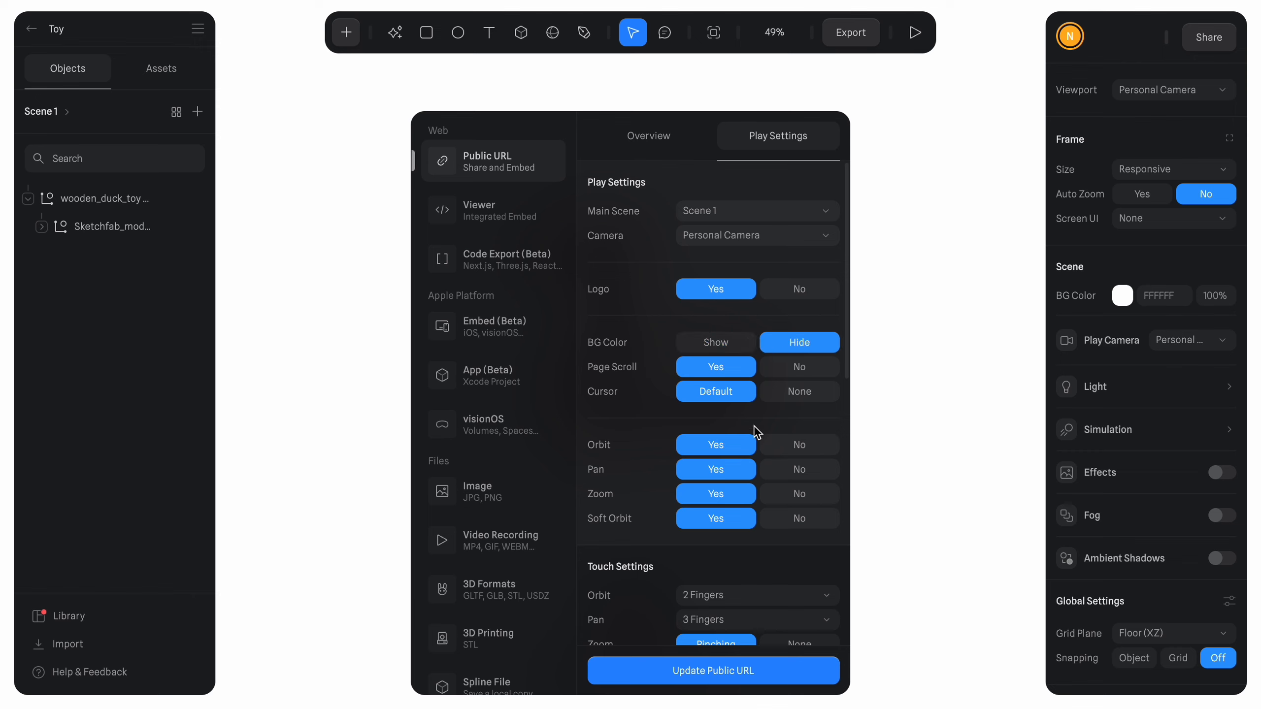
Disable panning and zooming in the export's play settings, leaving Orbit on.
{"action": "scroll", "coordinate": [757, 432], "scroll_direction": "down", "scroll_amount": 1}
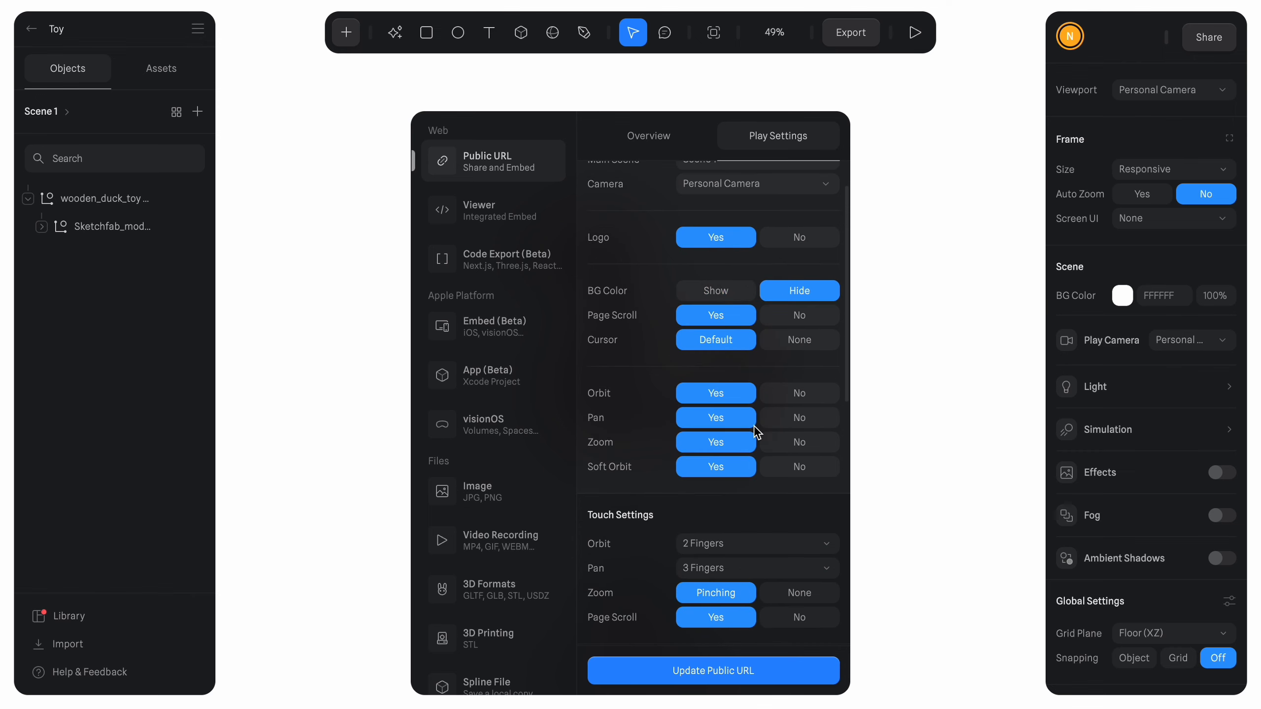
{"action": "left_click", "coordinate": [789, 422]}
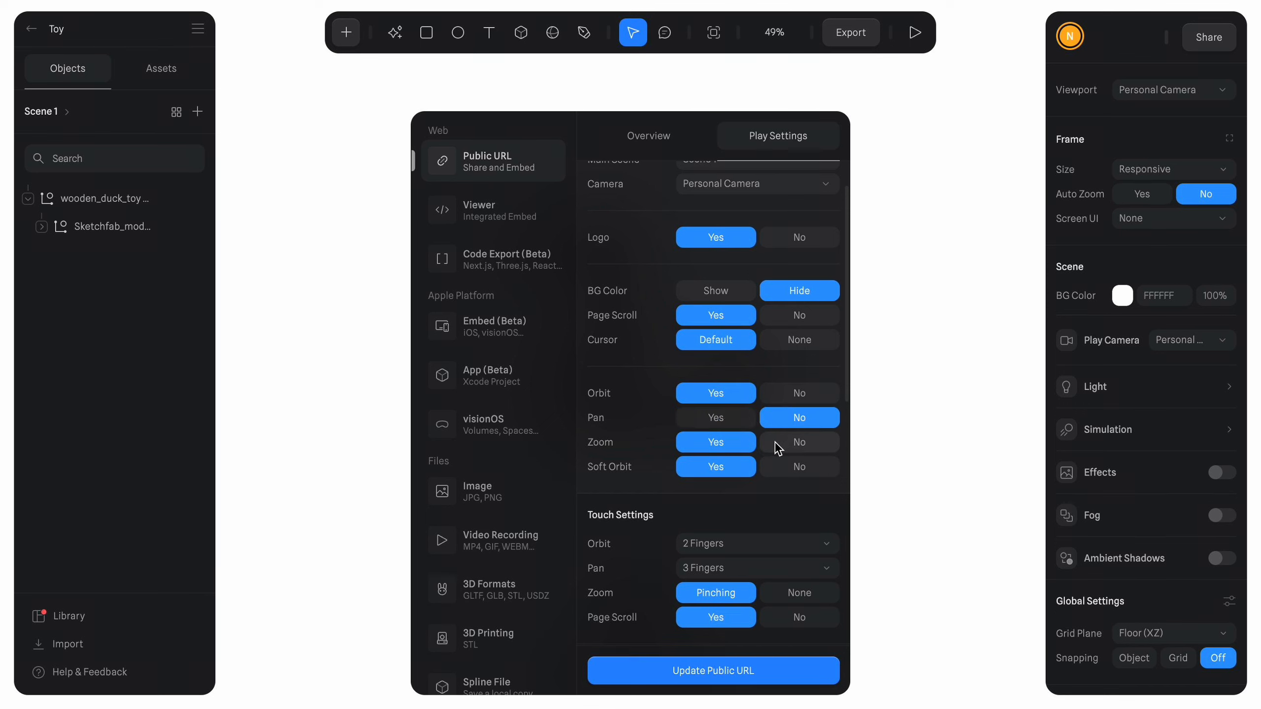
{"action": "left_click", "coordinate": [780, 444]}
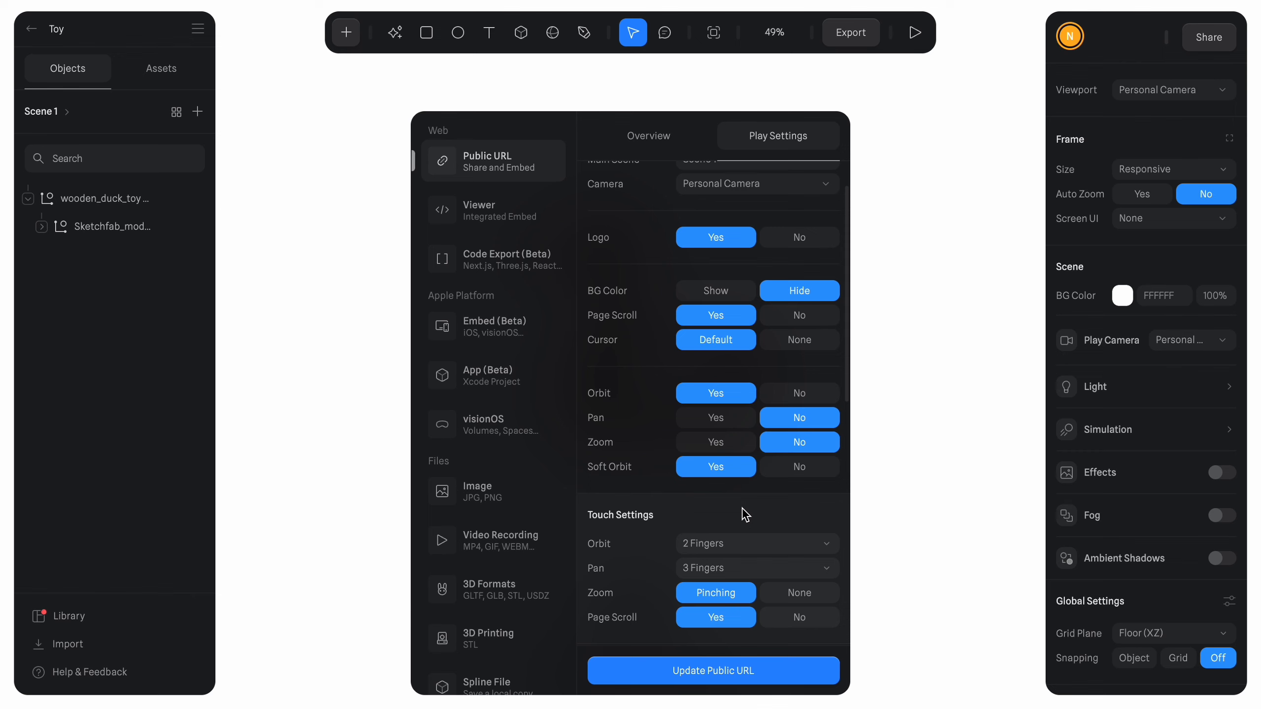
In the touch settings, set Orbit to 1 Finger, Pan to Disabled and Zoom to None.
{"action": "scroll", "coordinate": [745, 514], "scroll_direction": "down", "scroll_amount": 5}
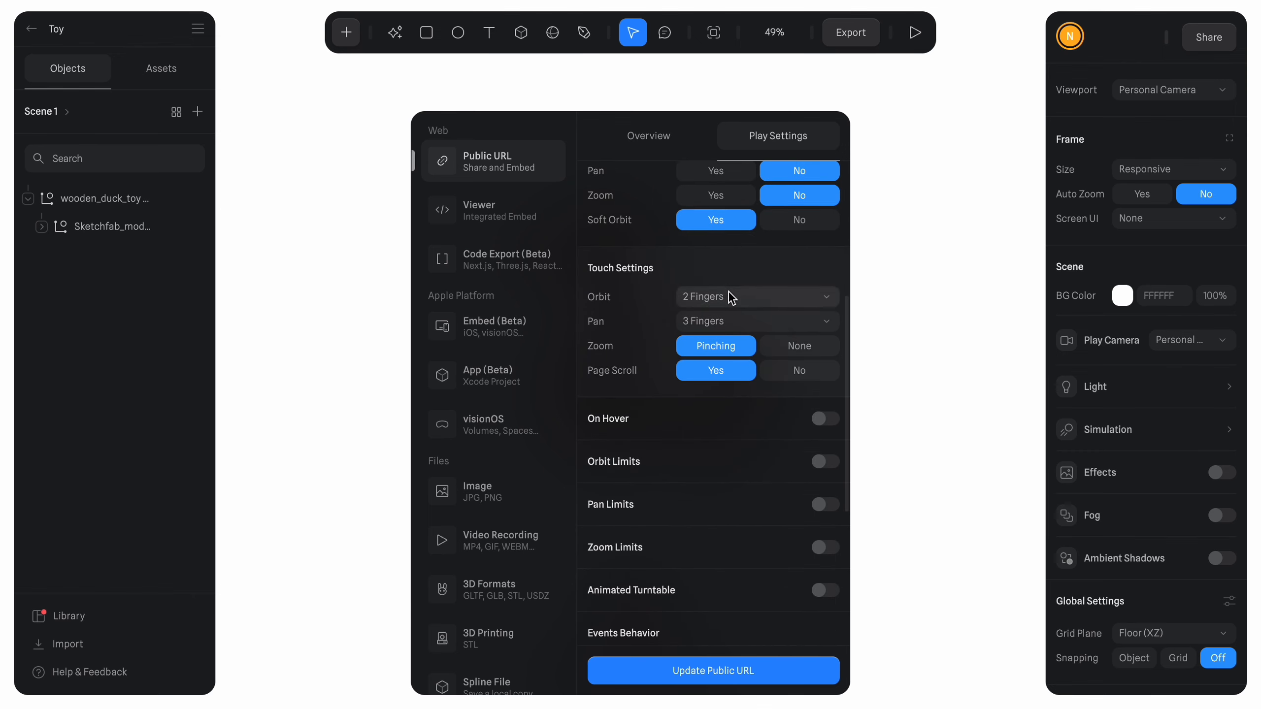
{"action": "left_click", "coordinate": [731, 297]}
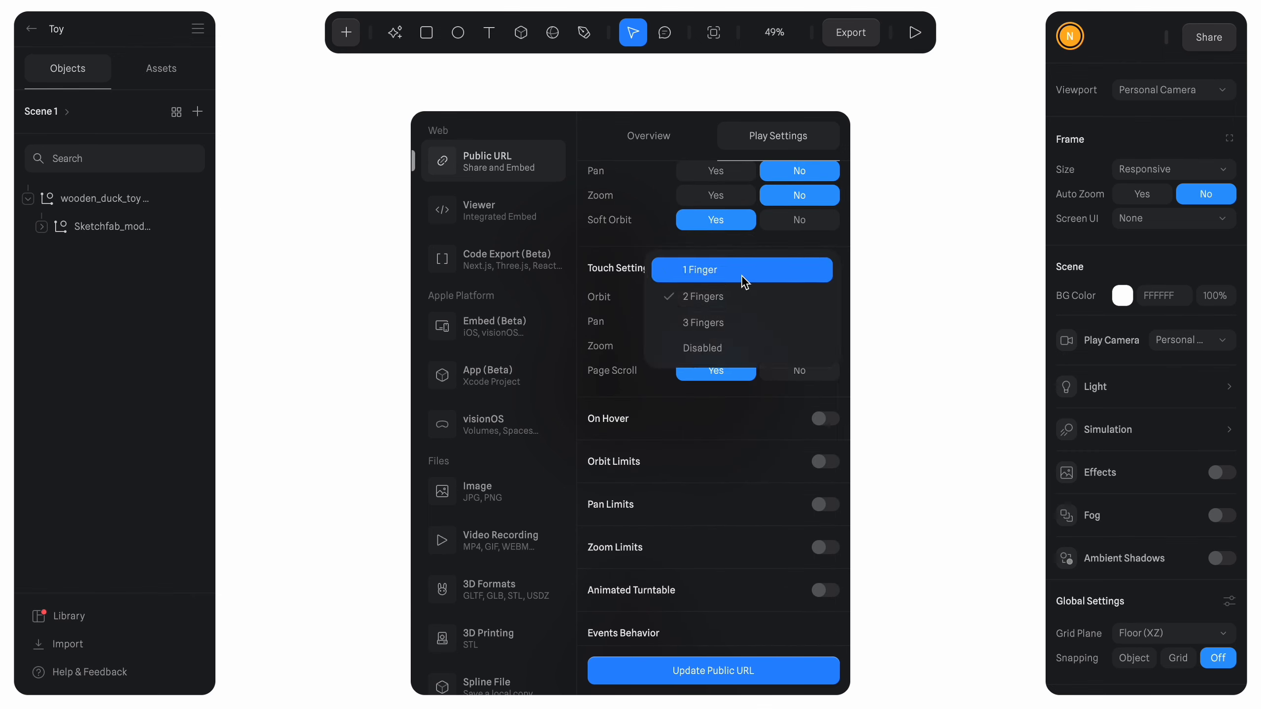
{"action": "left_click", "coordinate": [745, 282]}
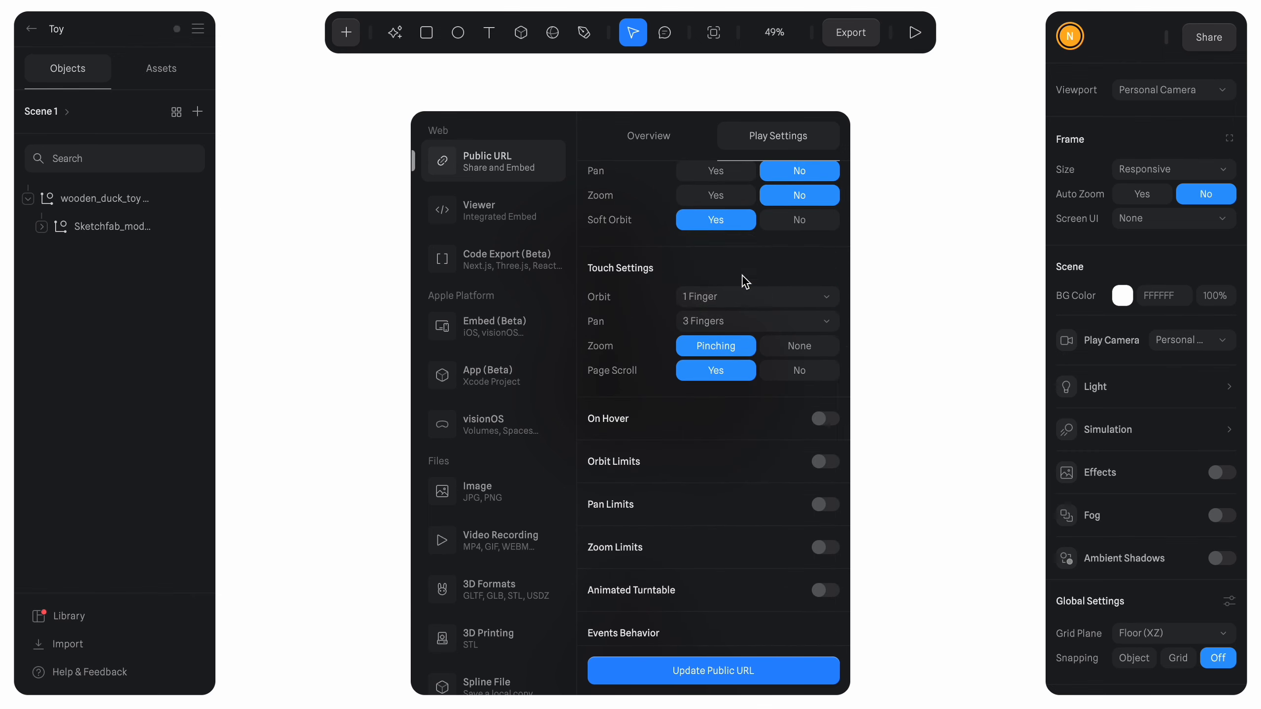
{"action": "left_click", "coordinate": [732, 327]}
{"action": "left_click", "coordinate": [721, 348]}
{"action": "left_click", "coordinate": [794, 353]}
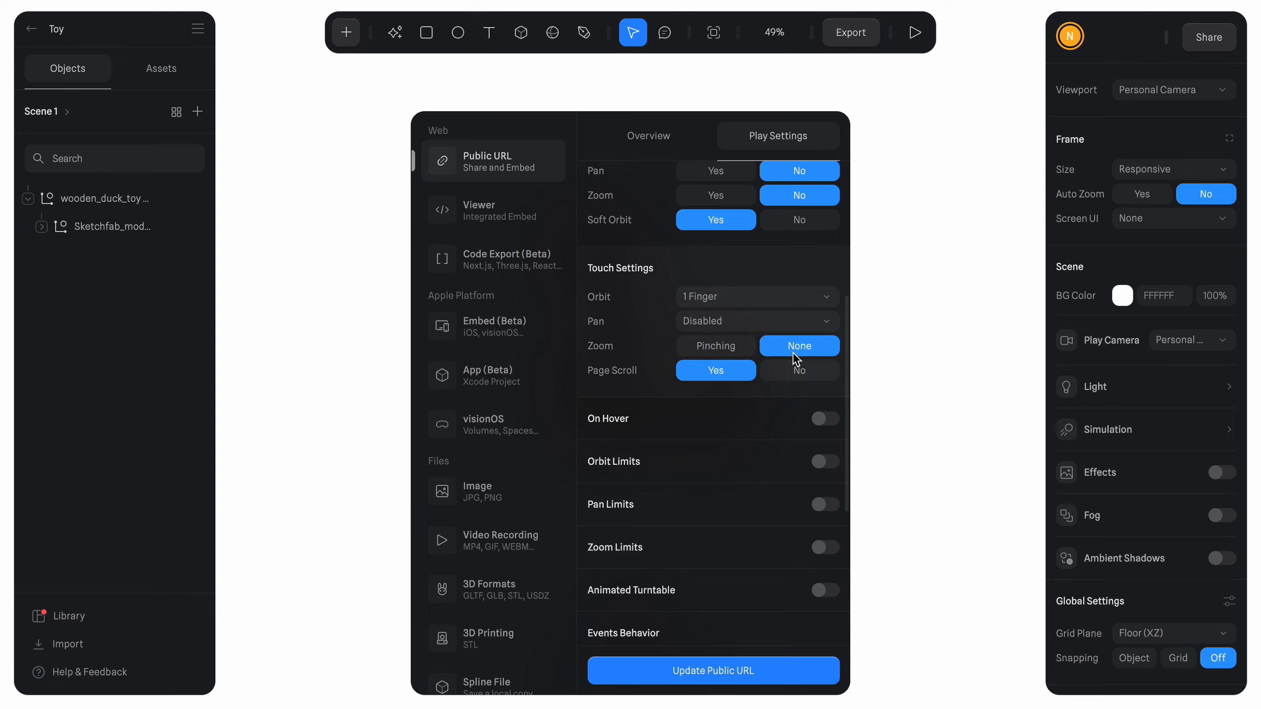
Enable the orbit limits and set the Up and Bottom limits to 0.
{"action": "scroll", "coordinate": [763, 422], "scroll_direction": "down", "scroll_amount": 2}
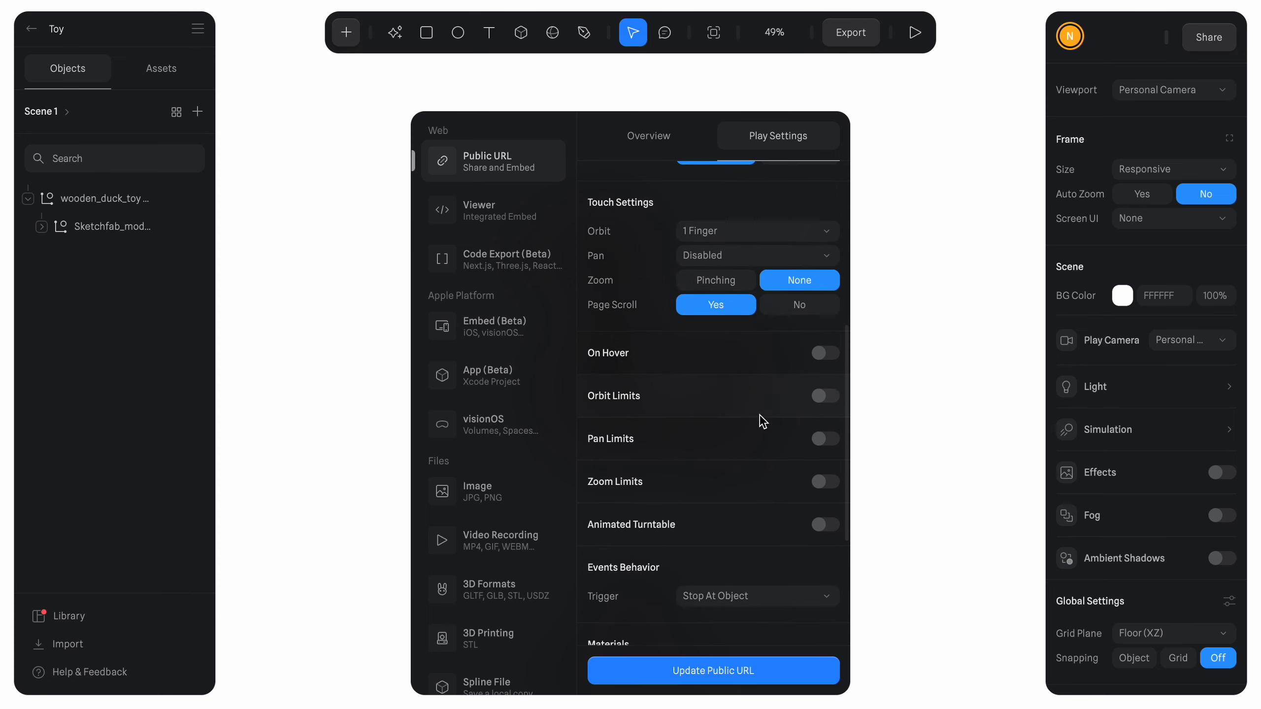
{"action": "left_click", "coordinate": [824, 398]}
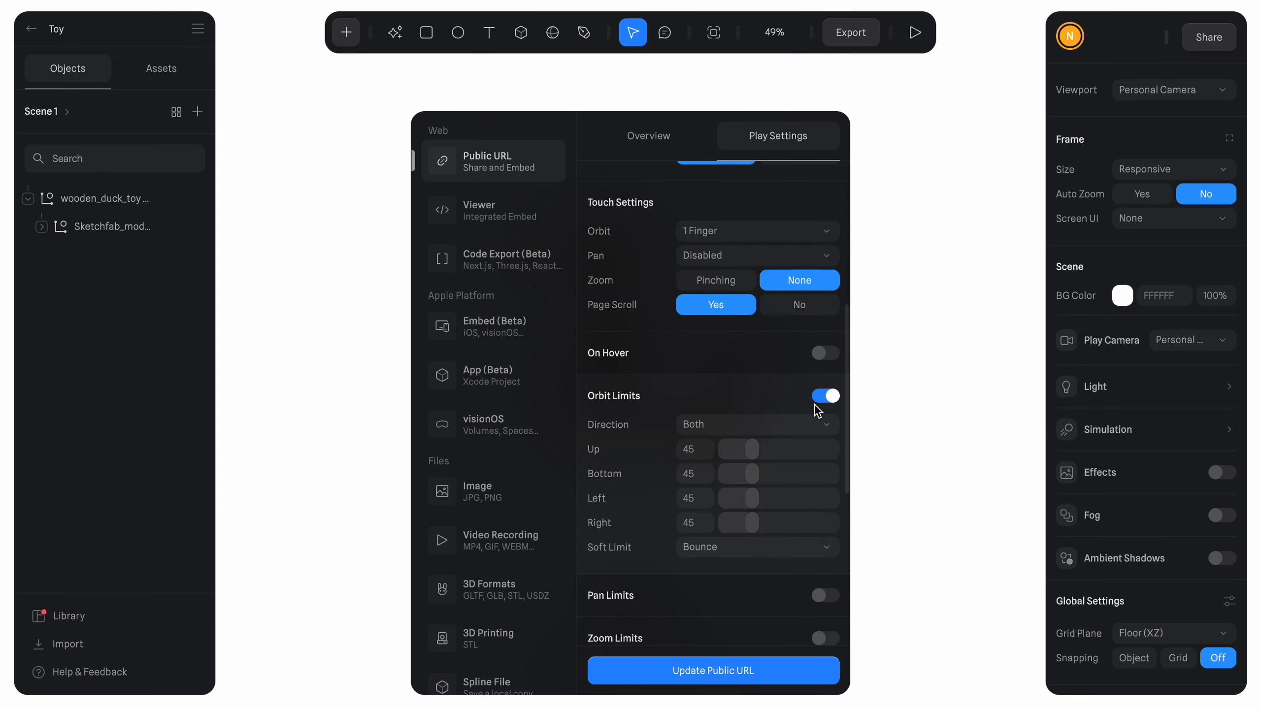
{"action": "left_click", "coordinate": [690, 449]}
{"action": "type", "text": "0"}
{"action": "left_click", "coordinate": [691, 474]}
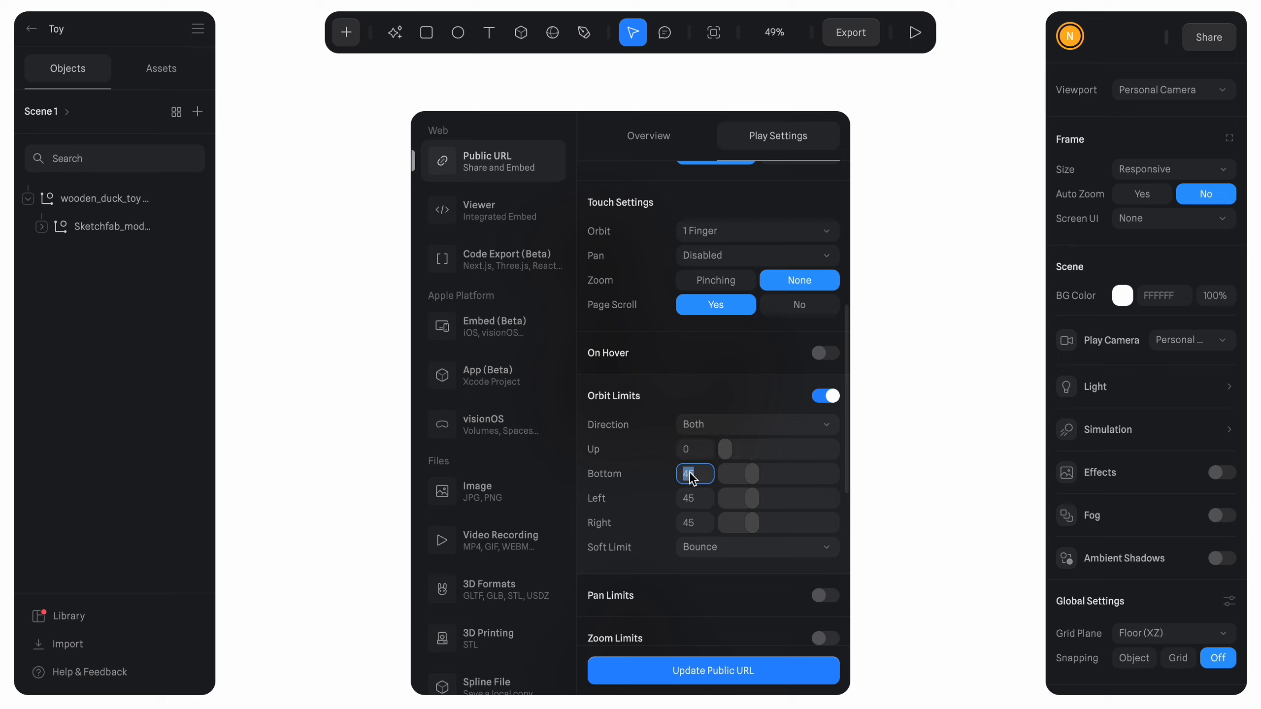
{"action": "type", "text": "0"}
Set the Left and Right orbit limits to 180 and choose Bounce as the soft limit.
{"action": "left_click", "coordinate": [705, 499]}
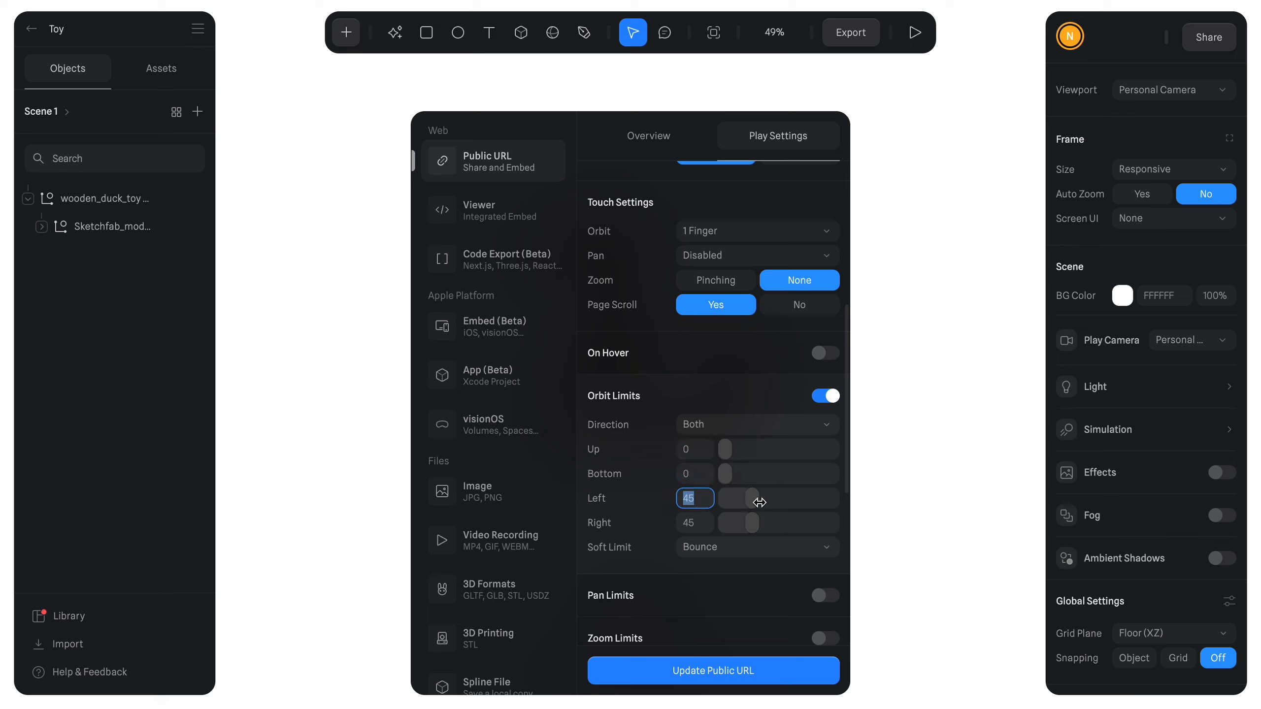
{"action": "left_click_drag", "start_coordinate": [760, 503], "coordinate": [835, 499]}
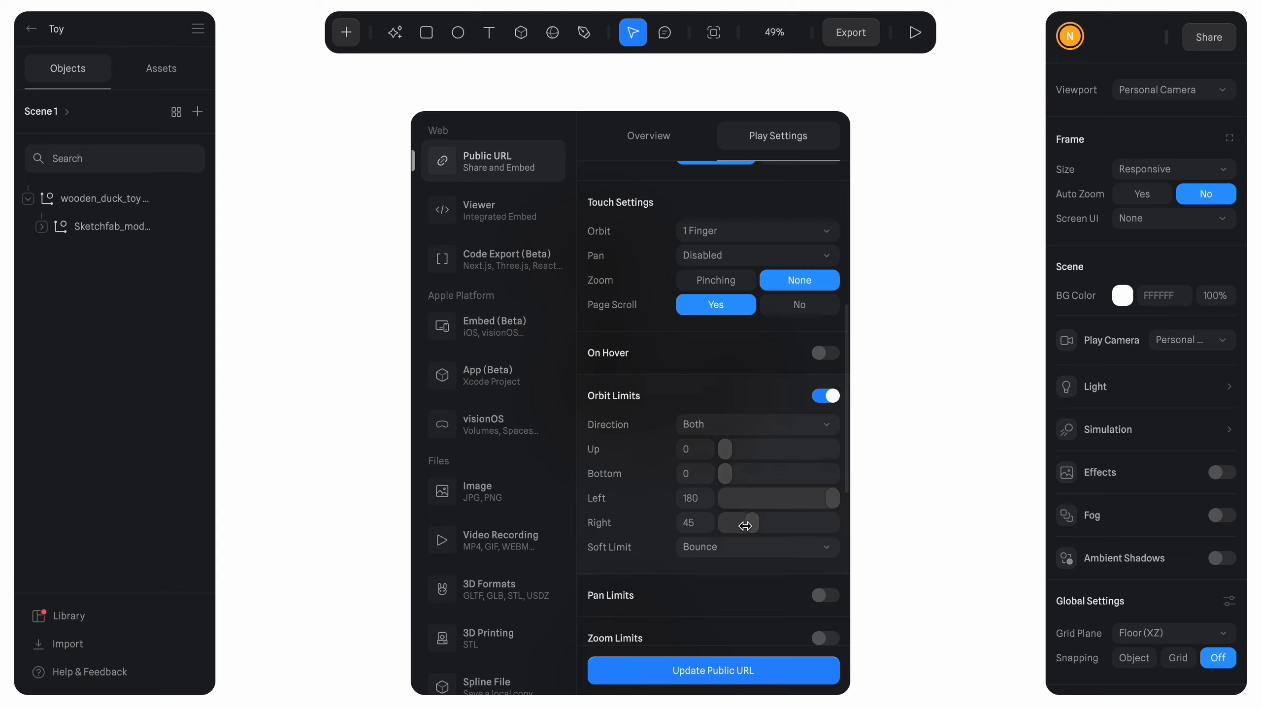
{"action": "left_click_drag", "start_coordinate": [744, 527], "coordinate": [849, 530]}
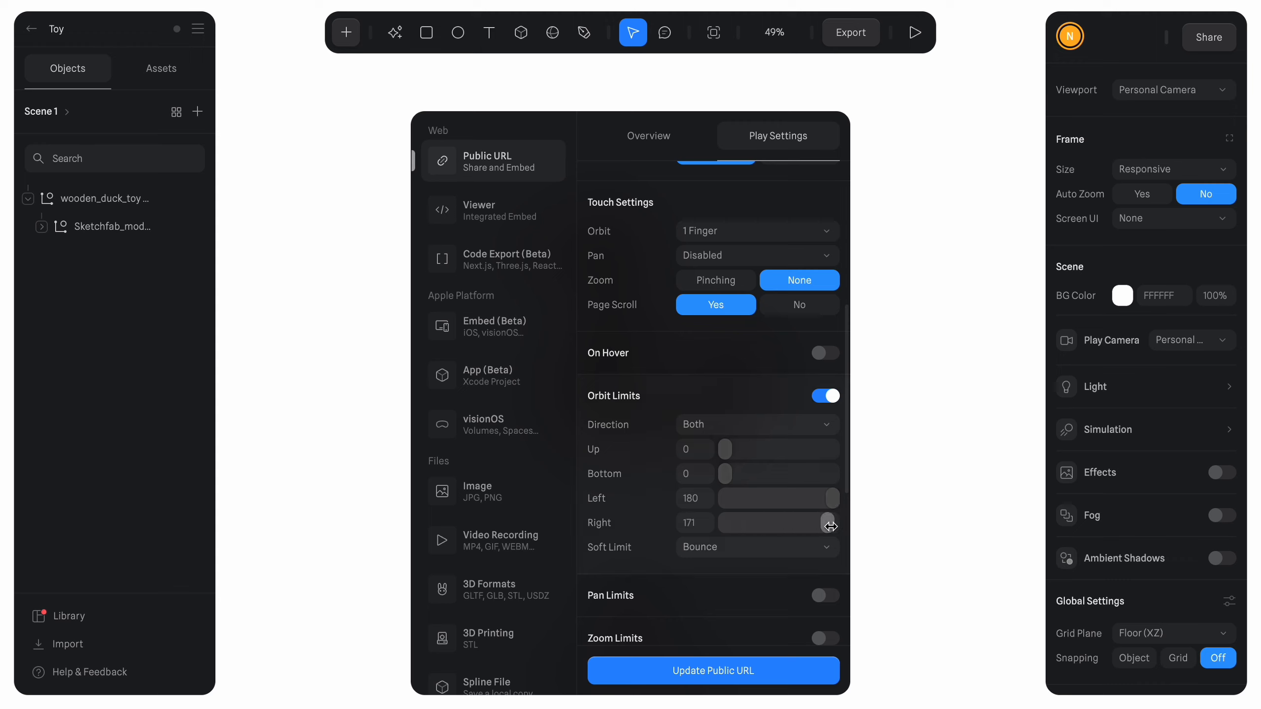
{"action": "left_click", "coordinate": [741, 551]}
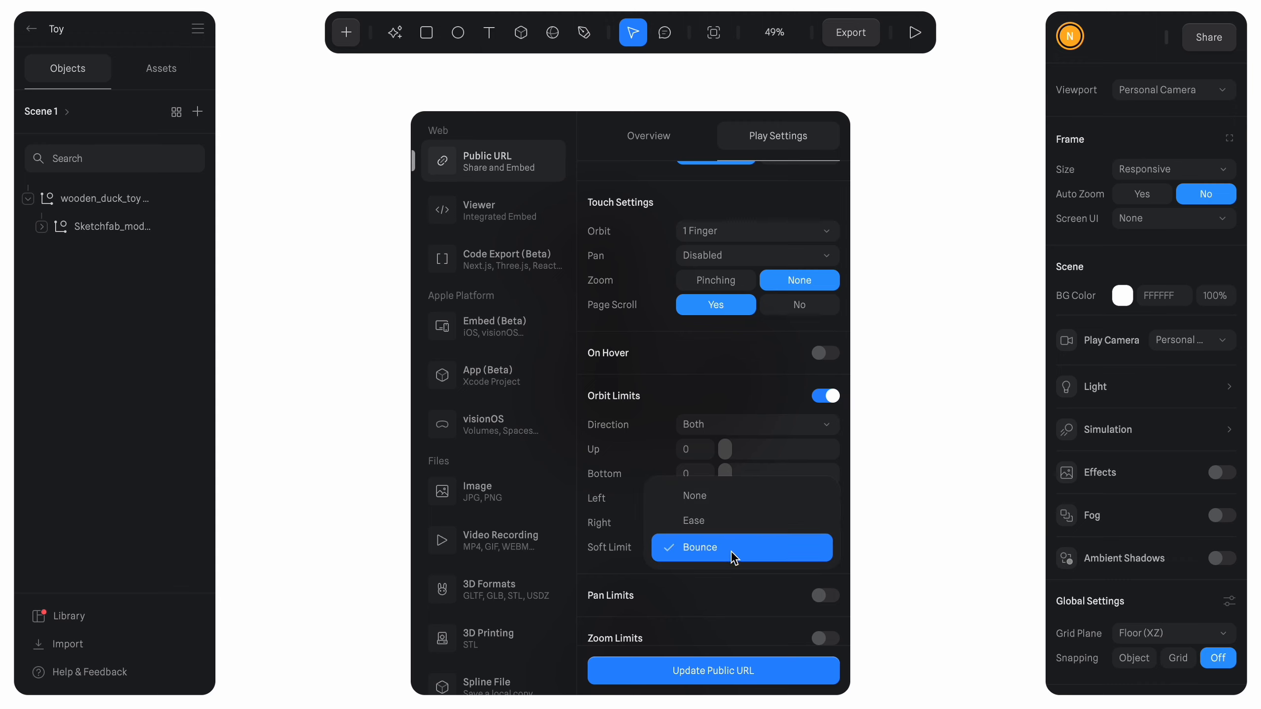
{"action": "left_click", "coordinate": [734, 555]}
Check the remaining play settings, and copy the embed code of the public URL from the export overview.
{"action": "scroll", "coordinate": [664, 536], "scroll_direction": "down", "scroll_amount": 5}
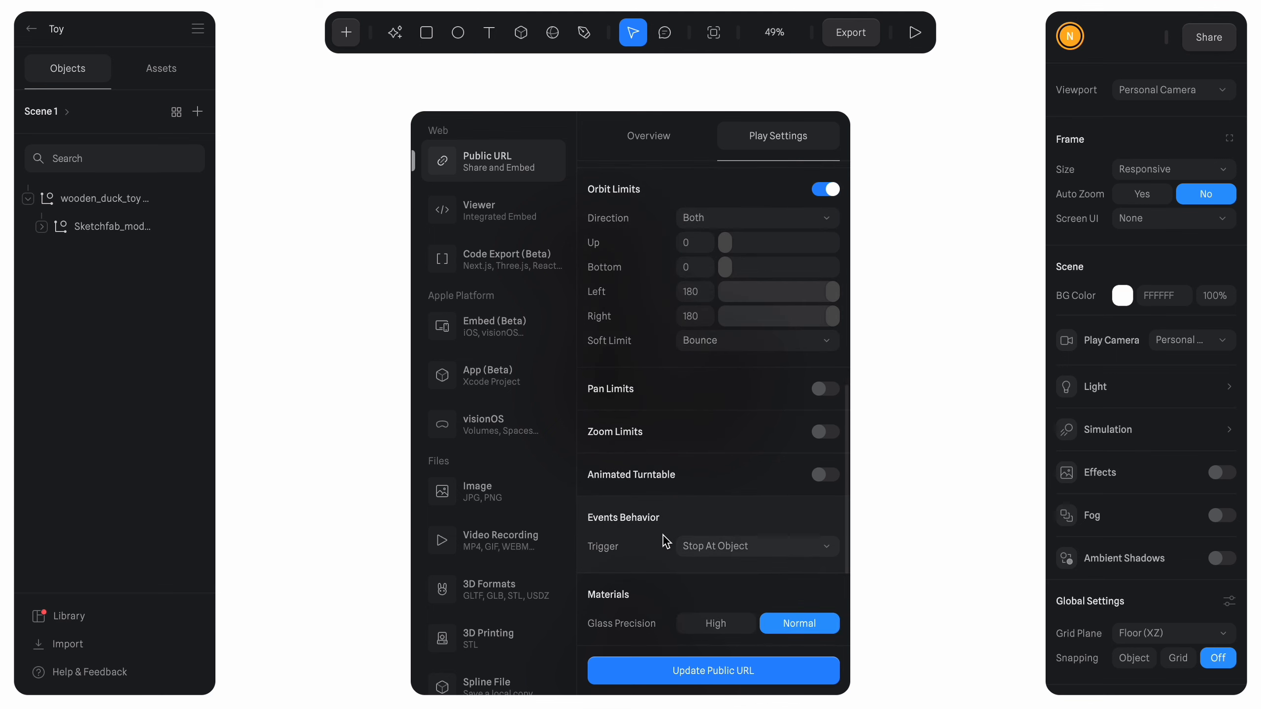
{"action": "scroll", "coordinate": [666, 542], "scroll_direction": "down", "scroll_amount": 3}
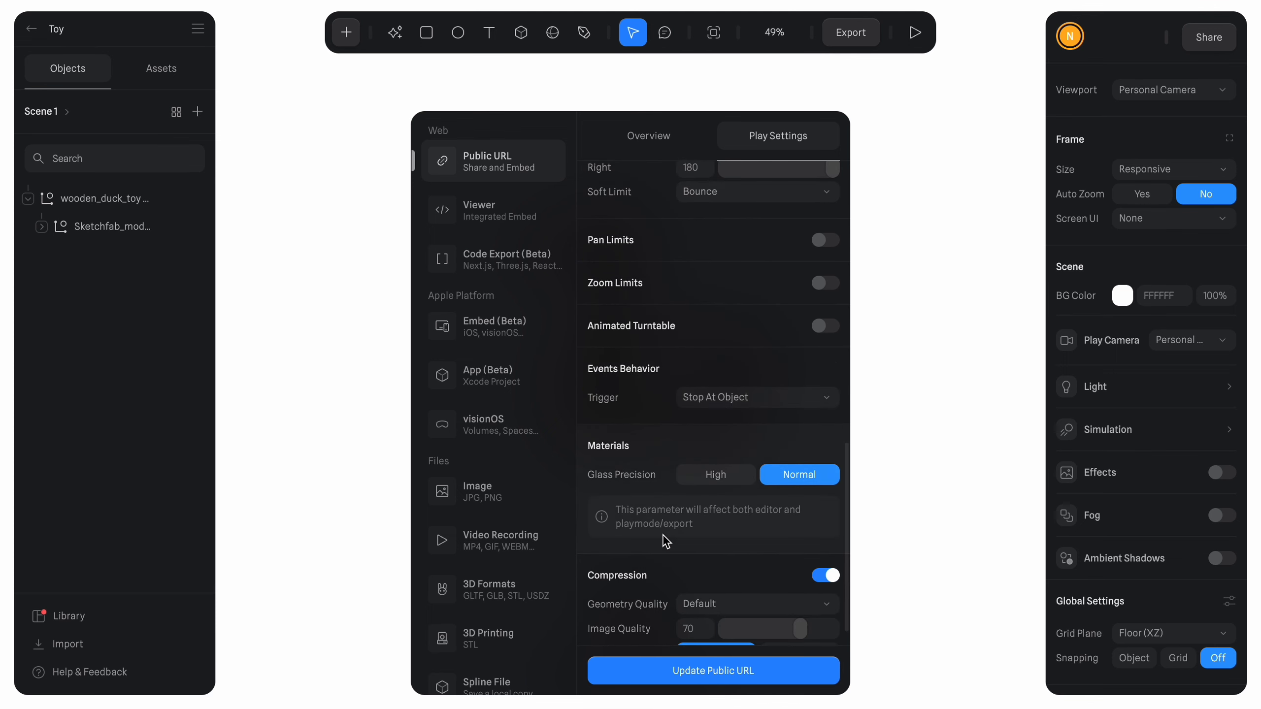
{"action": "scroll", "coordinate": [666, 541], "scroll_direction": "down", "scroll_amount": 1}
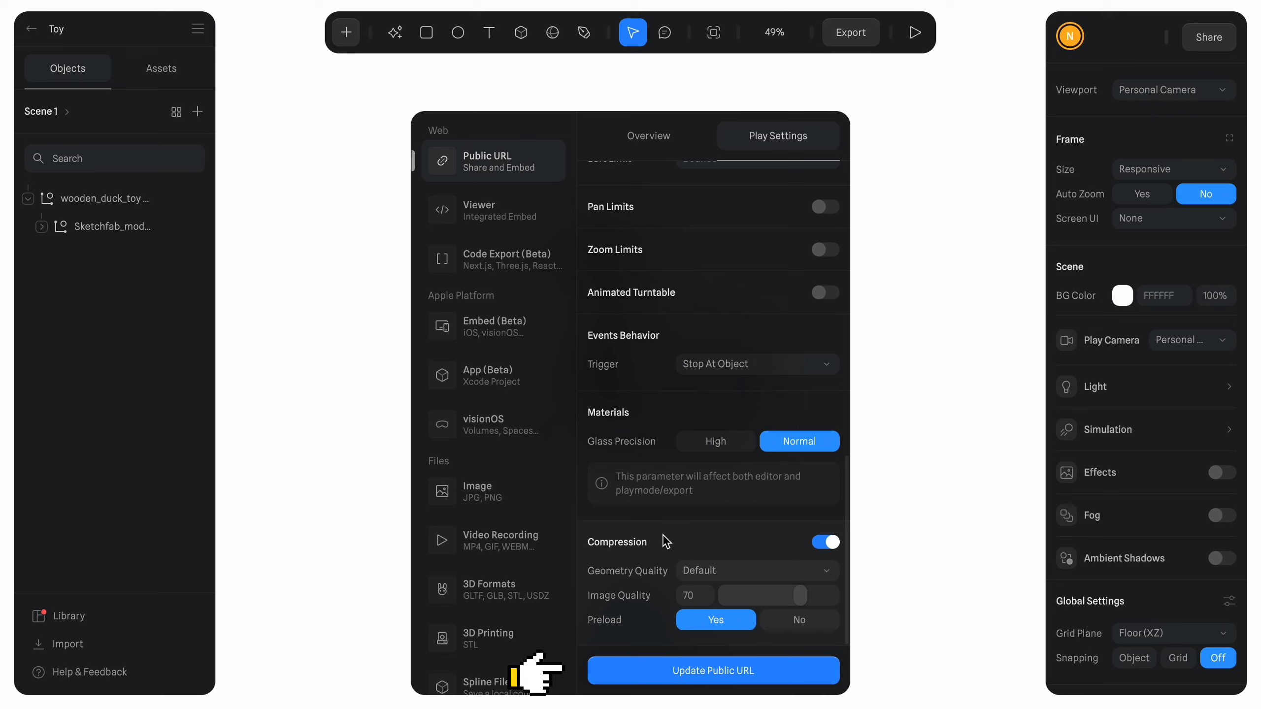
{"action": "scroll", "coordinate": [666, 541], "scroll_direction": "up", "scroll_amount": 1}
{"action": "scroll", "coordinate": [666, 541], "scroll_direction": "up", "scroll_amount": 5}
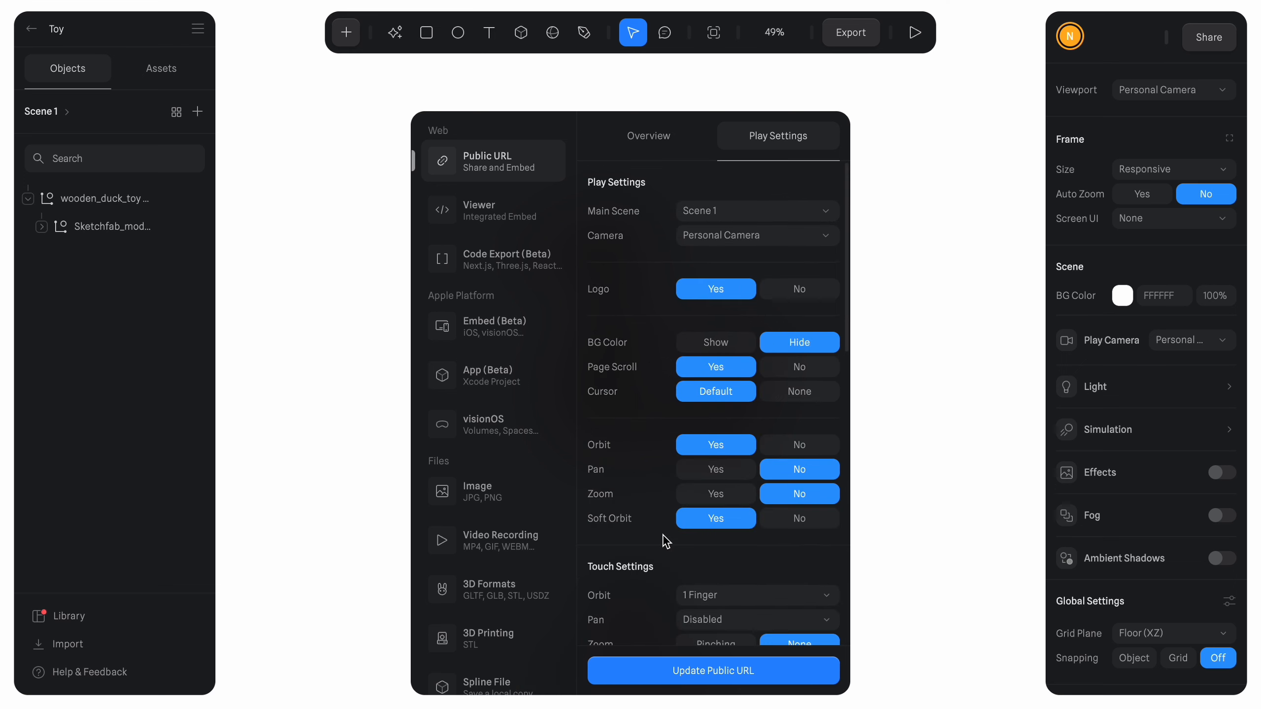
{"action": "left_click", "coordinate": [647, 142]}
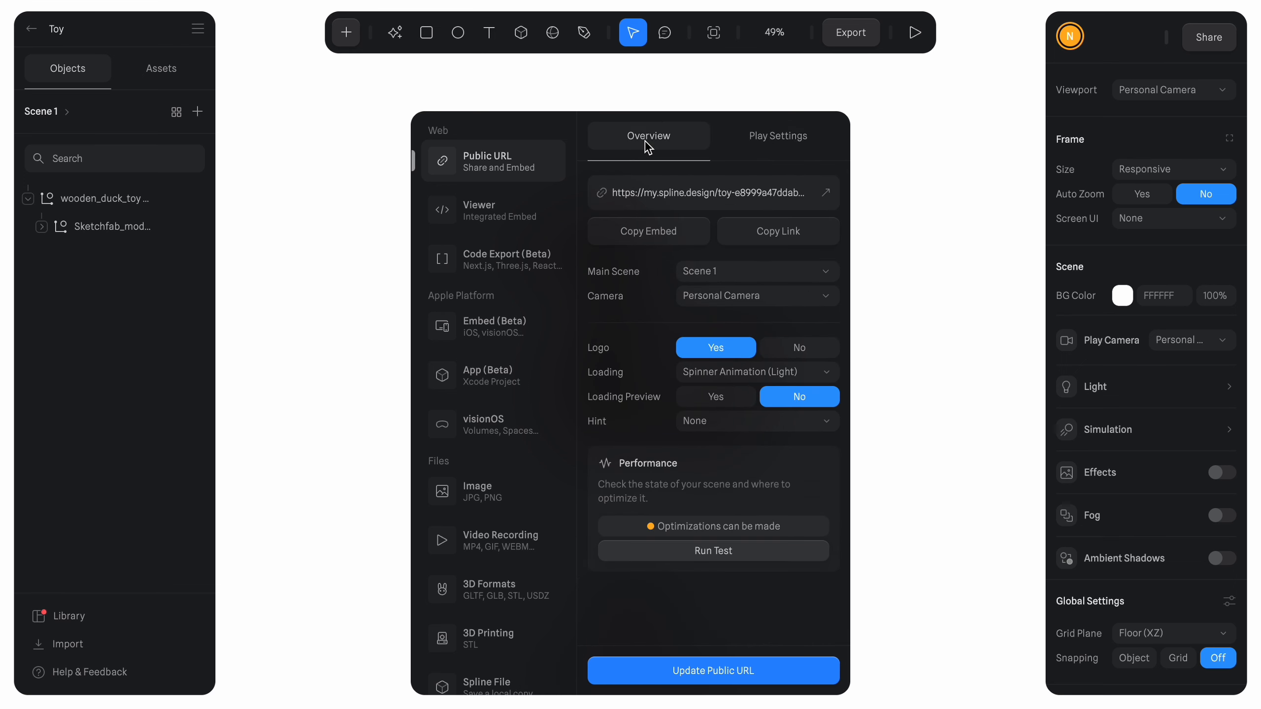
{"action": "left_click", "coordinate": [644, 241]}
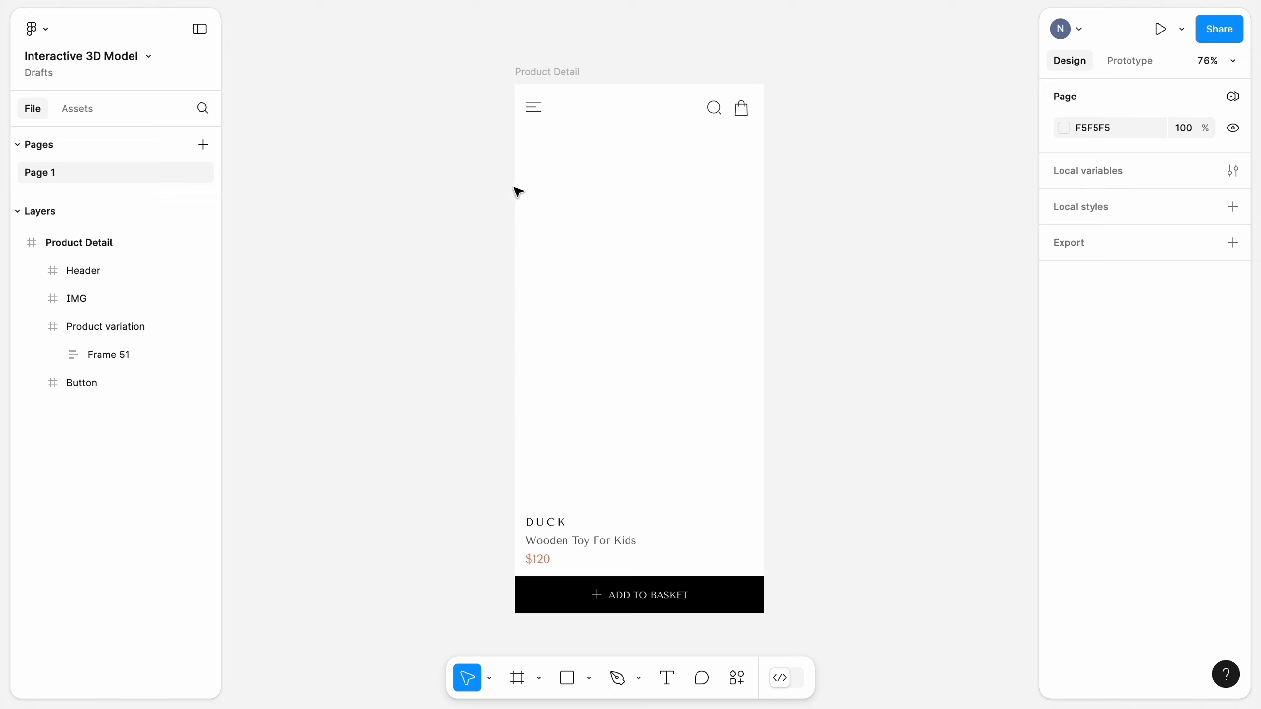
Switch to Figma and inspect the header, image, product variation and button frames of the Product Detail screen.
{"action": "left_click", "coordinate": [582, 116]}
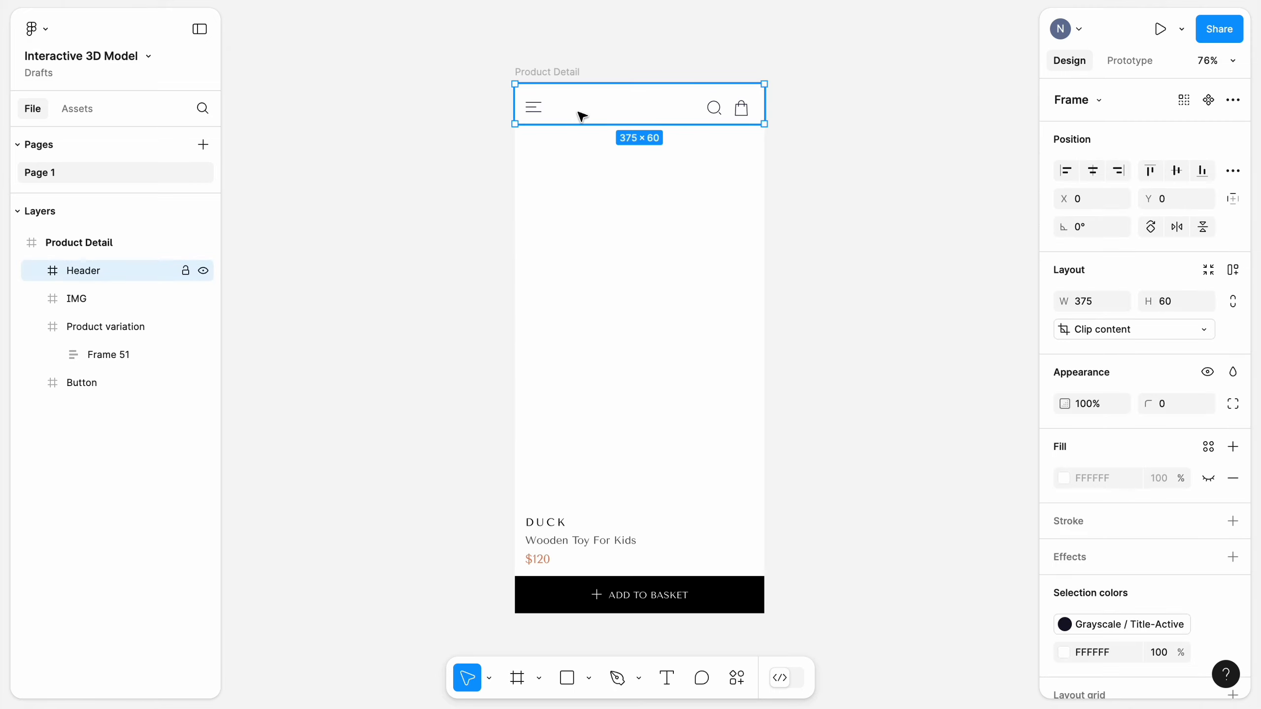
{"action": "left_click", "coordinate": [569, 206]}
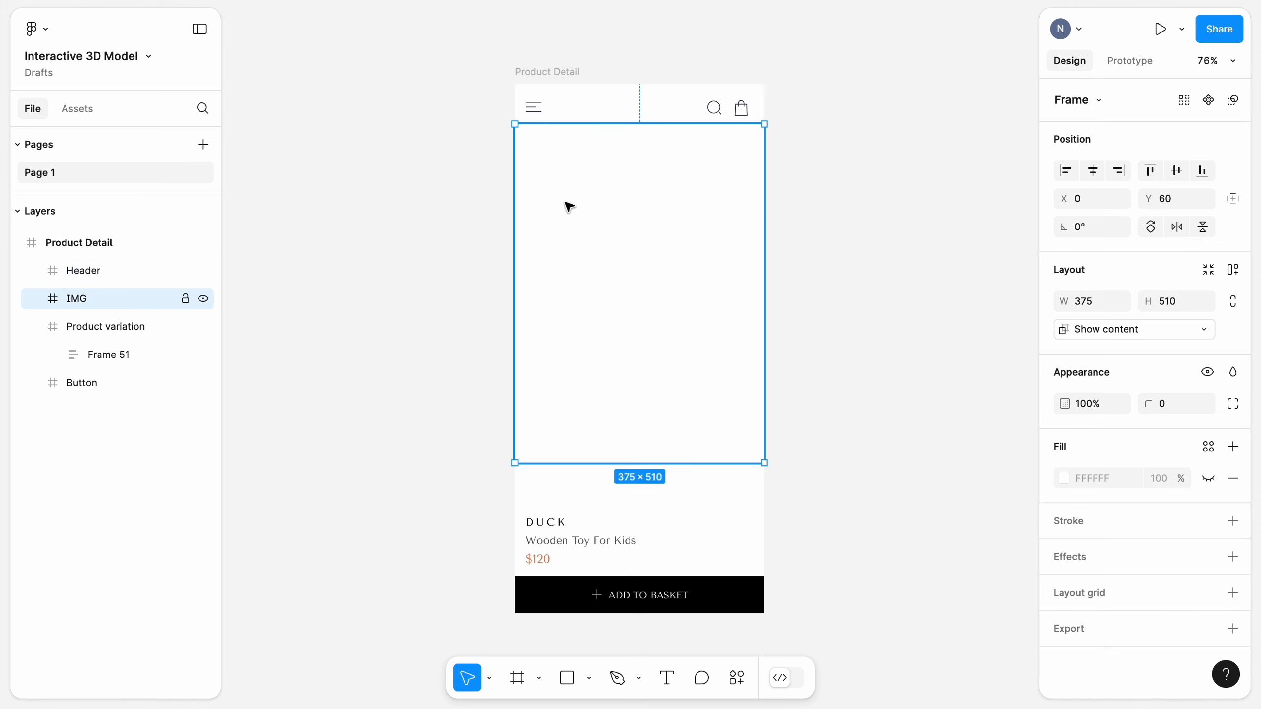
{"action": "left_click", "coordinate": [555, 542]}
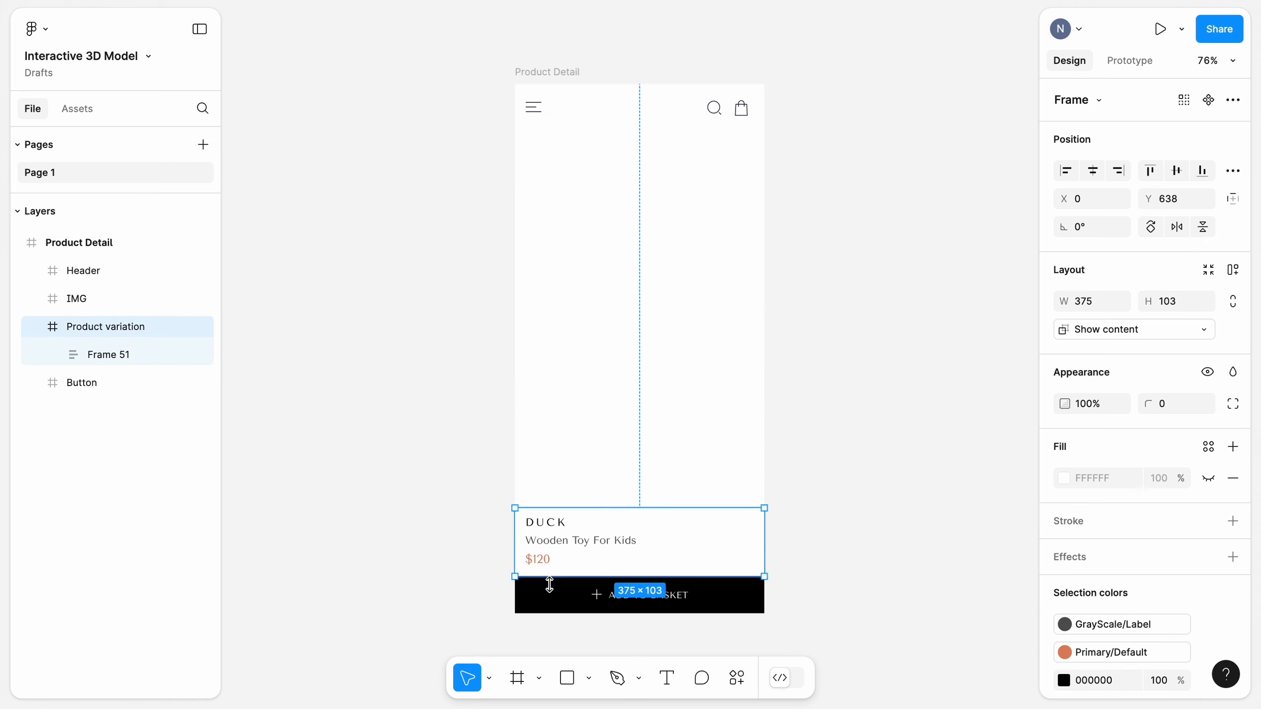
{"action": "left_click", "coordinate": [553, 602]}
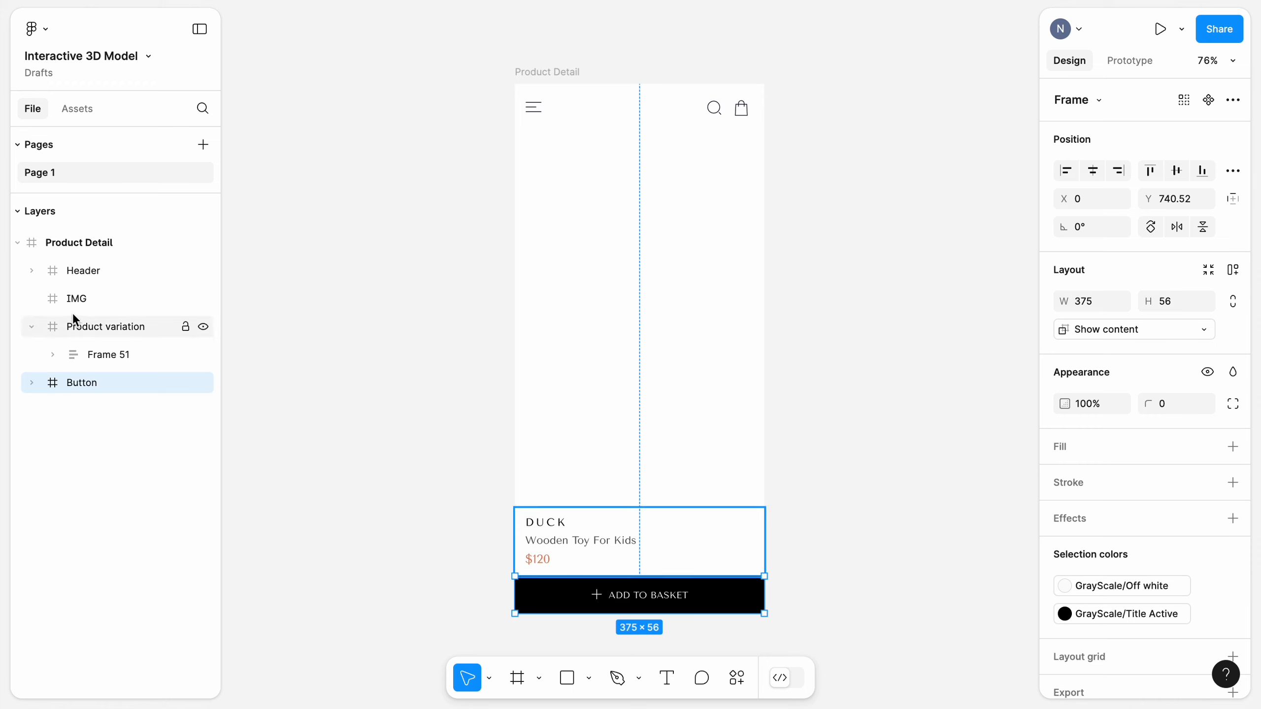
Select the IMG frame and launch the Anima - Figma to Code plugin for it.
{"action": "left_click", "coordinate": [62, 299]}
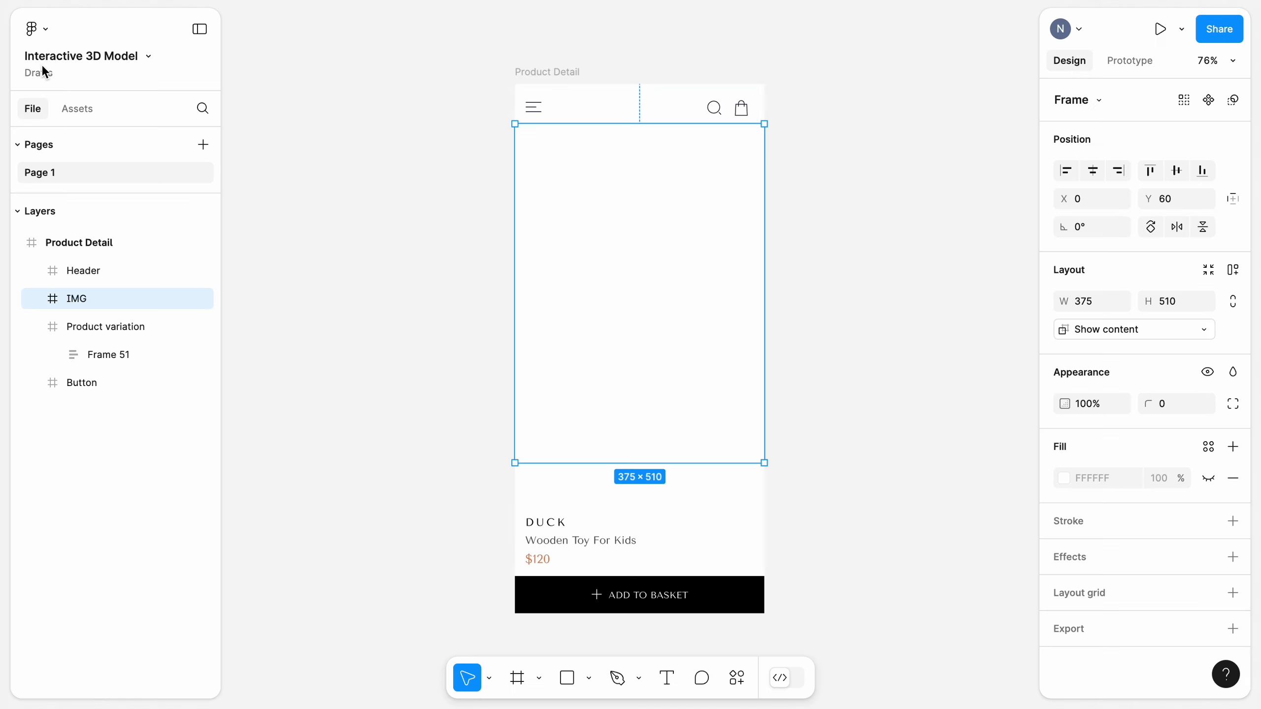
{"action": "left_click", "coordinate": [43, 32]}
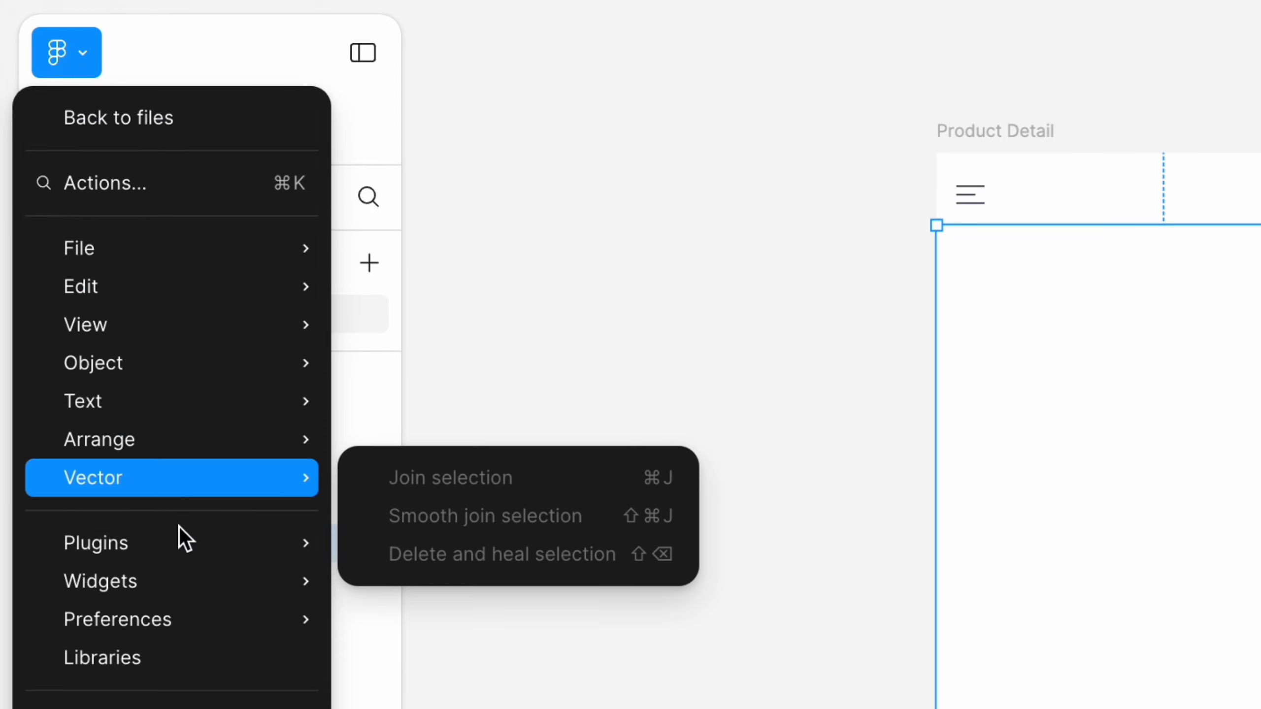
{"action": "mouse_move", "coordinate": [99, 293]}
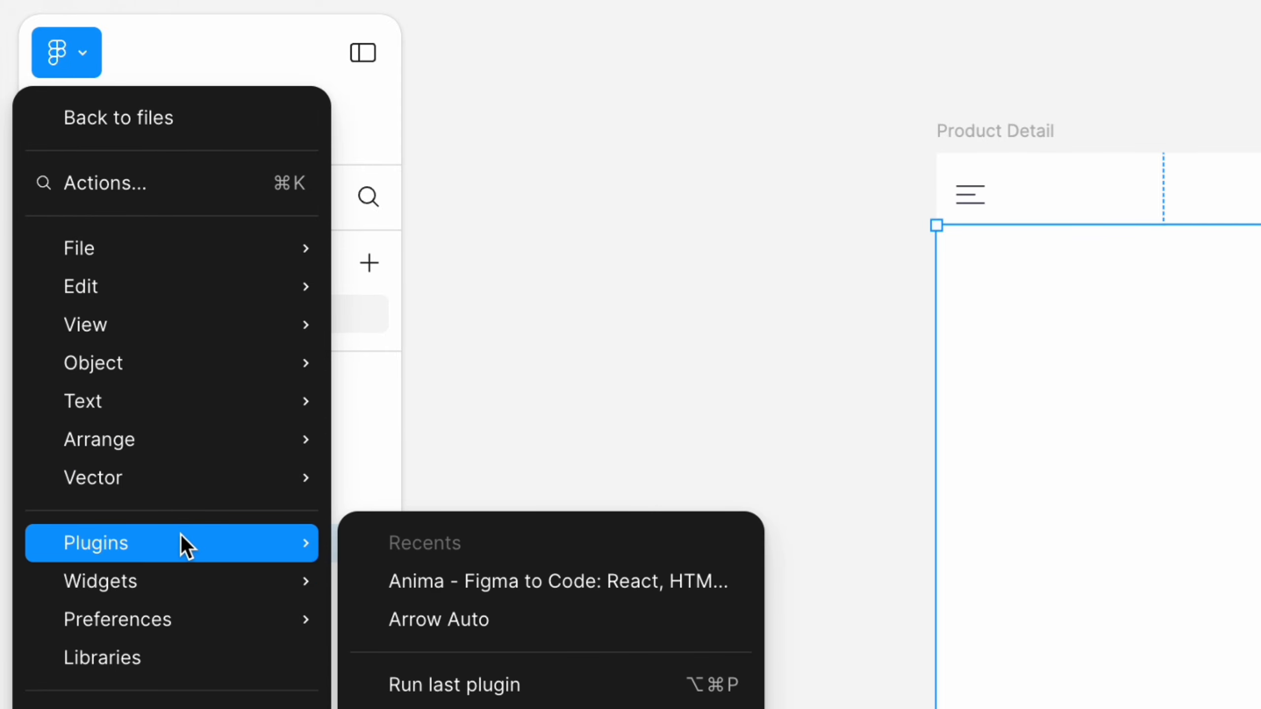
{"action": "left_click", "coordinate": [485, 587]}
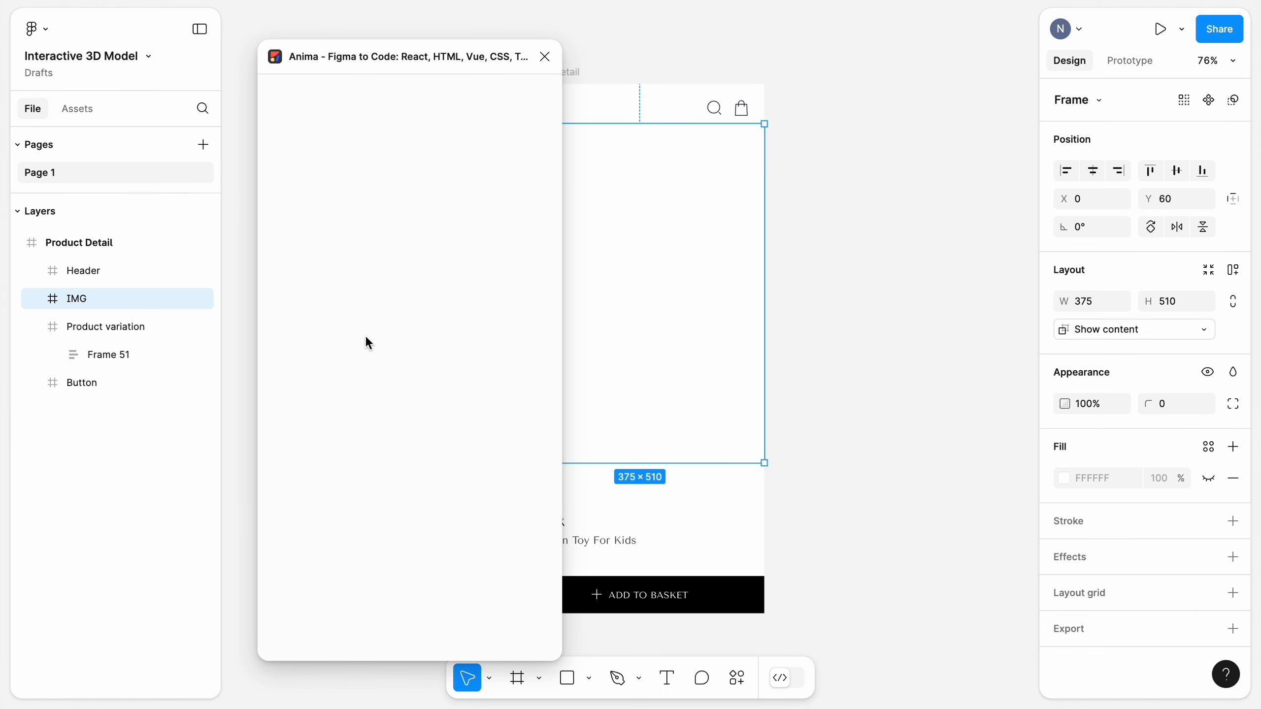
{"action": "scroll", "coordinate": [669, 349], "scroll_direction": "left", "scroll_amount": 3}
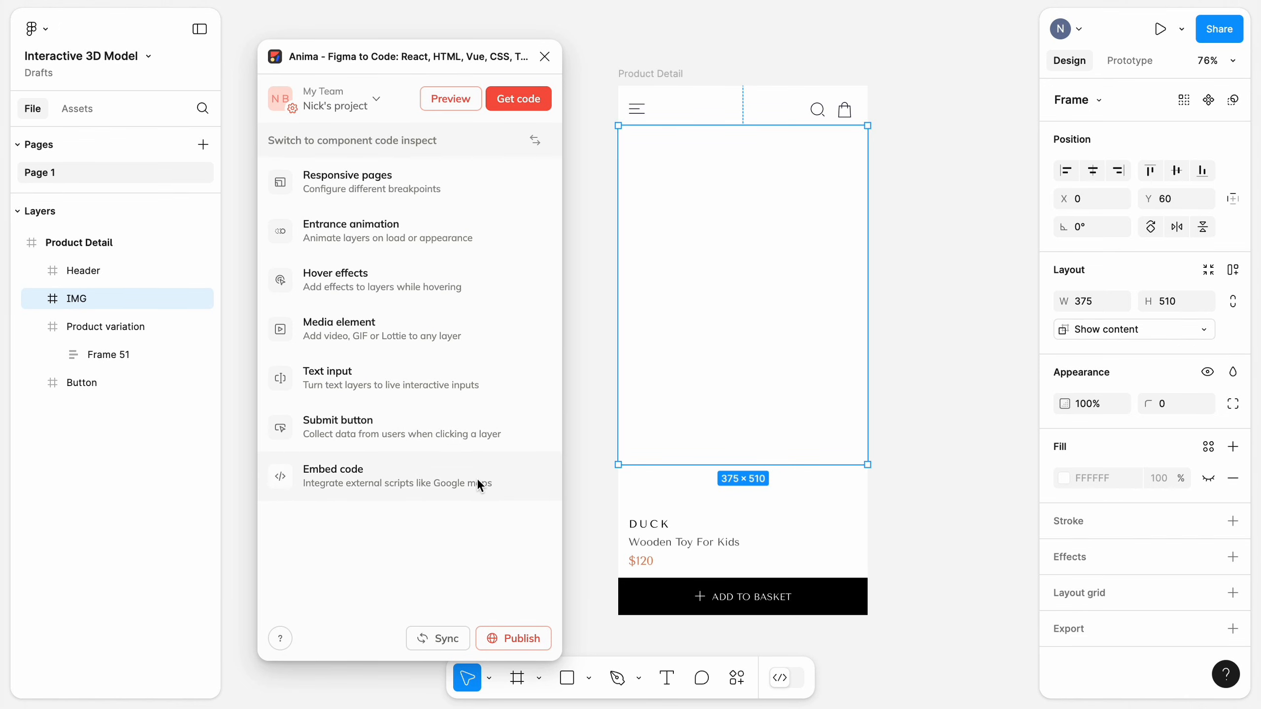
Embed the copied Spline iframe code on the IMG layer, save it, and preview the screen in Anima.
{"action": "left_click", "coordinate": [455, 480]}
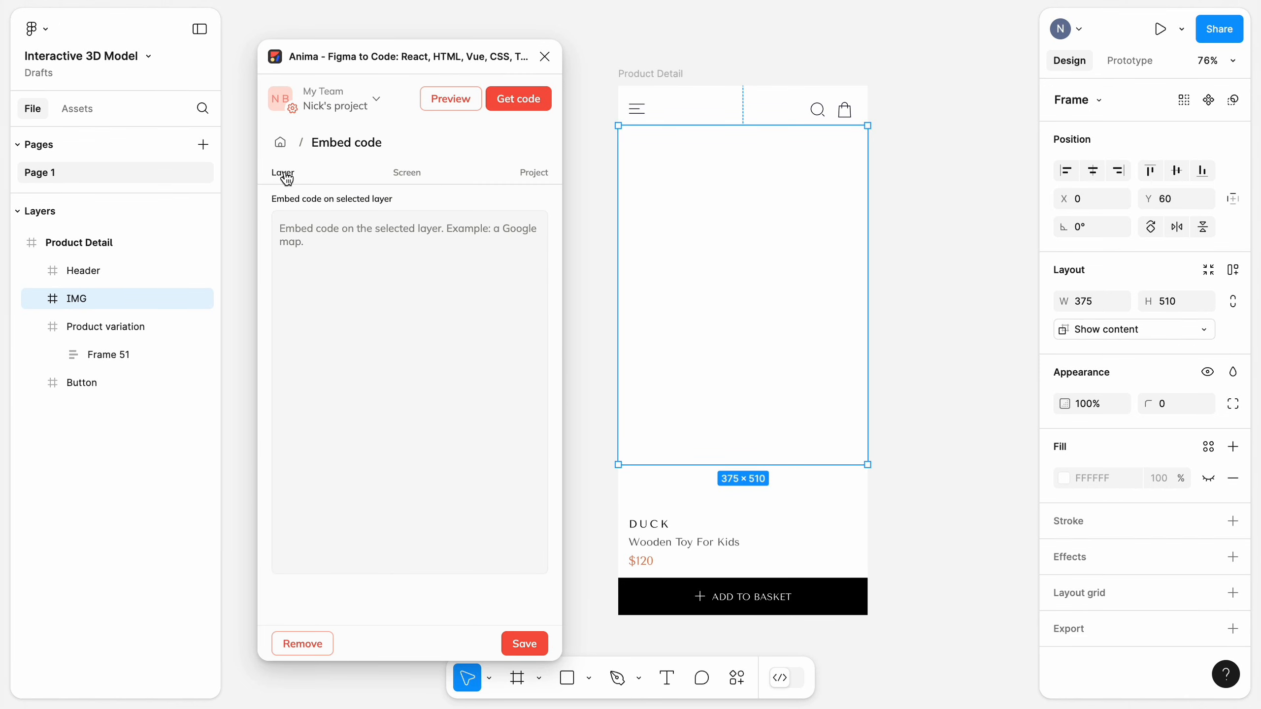
{"action": "left_click", "coordinate": [306, 231]}
{"action": "key", "text": "ctrl+v"}
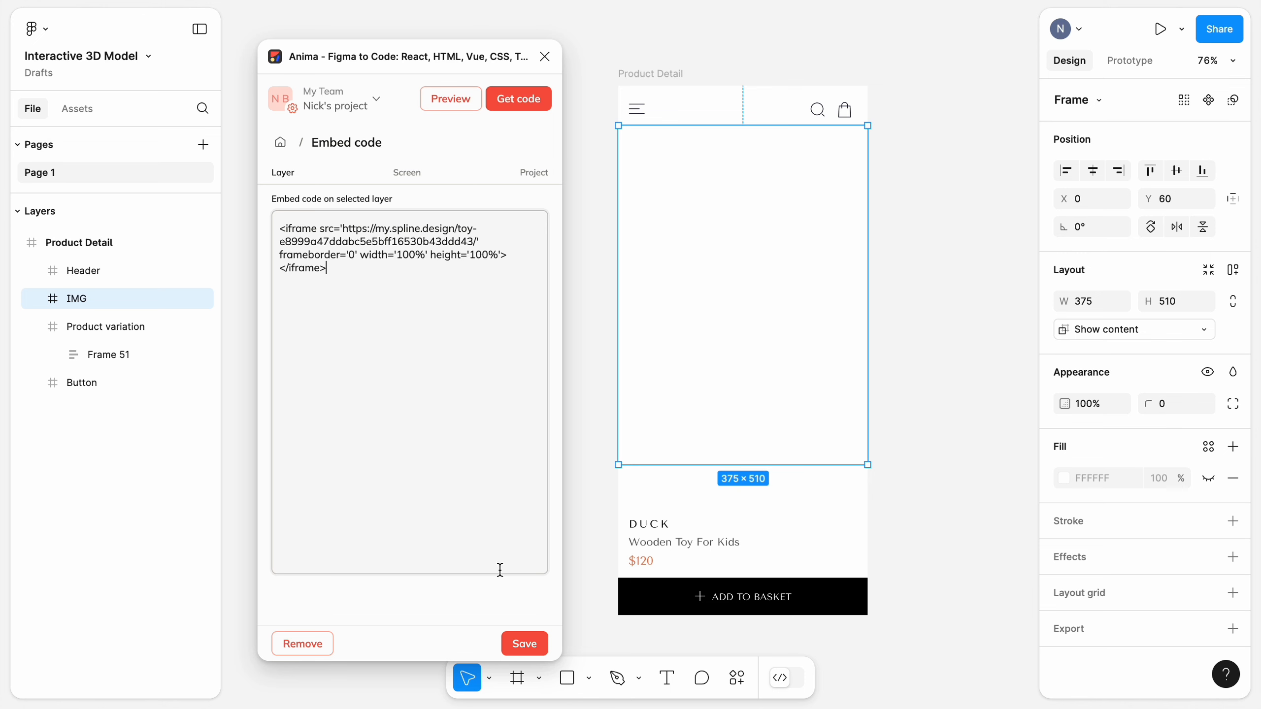
{"action": "left_click", "coordinate": [523, 643]}
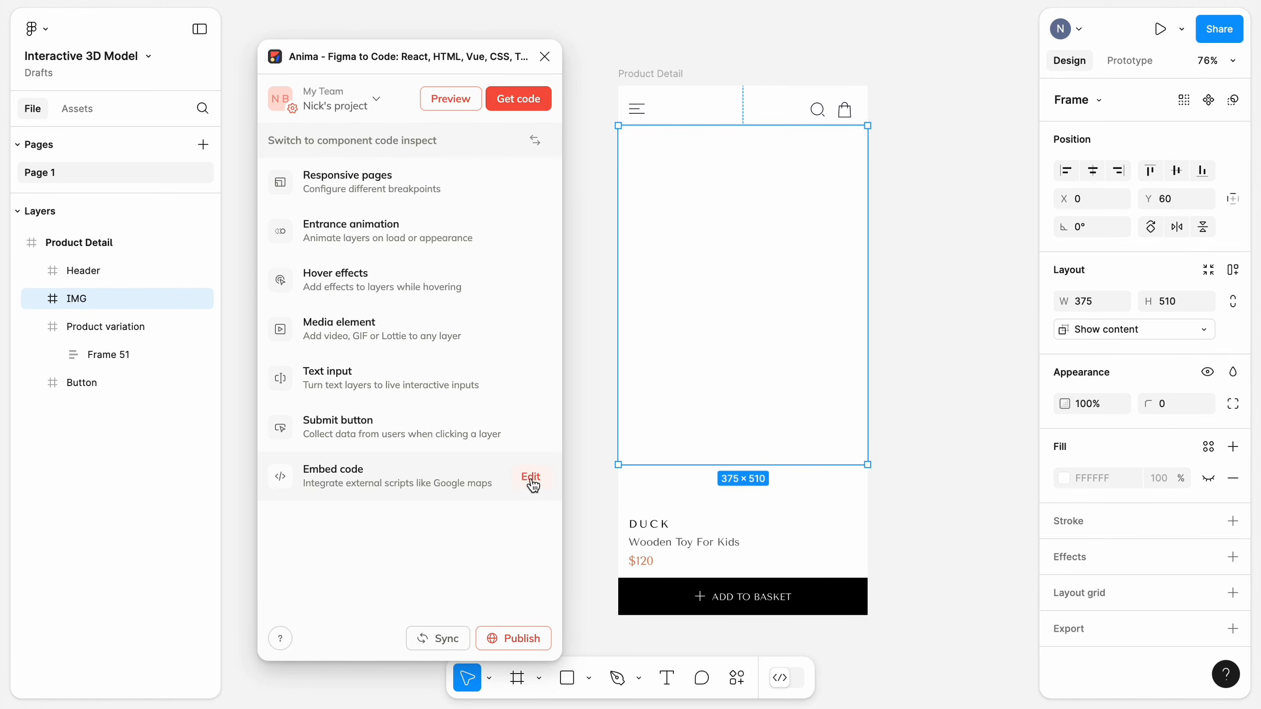
{"action": "left_click", "coordinate": [451, 100]}
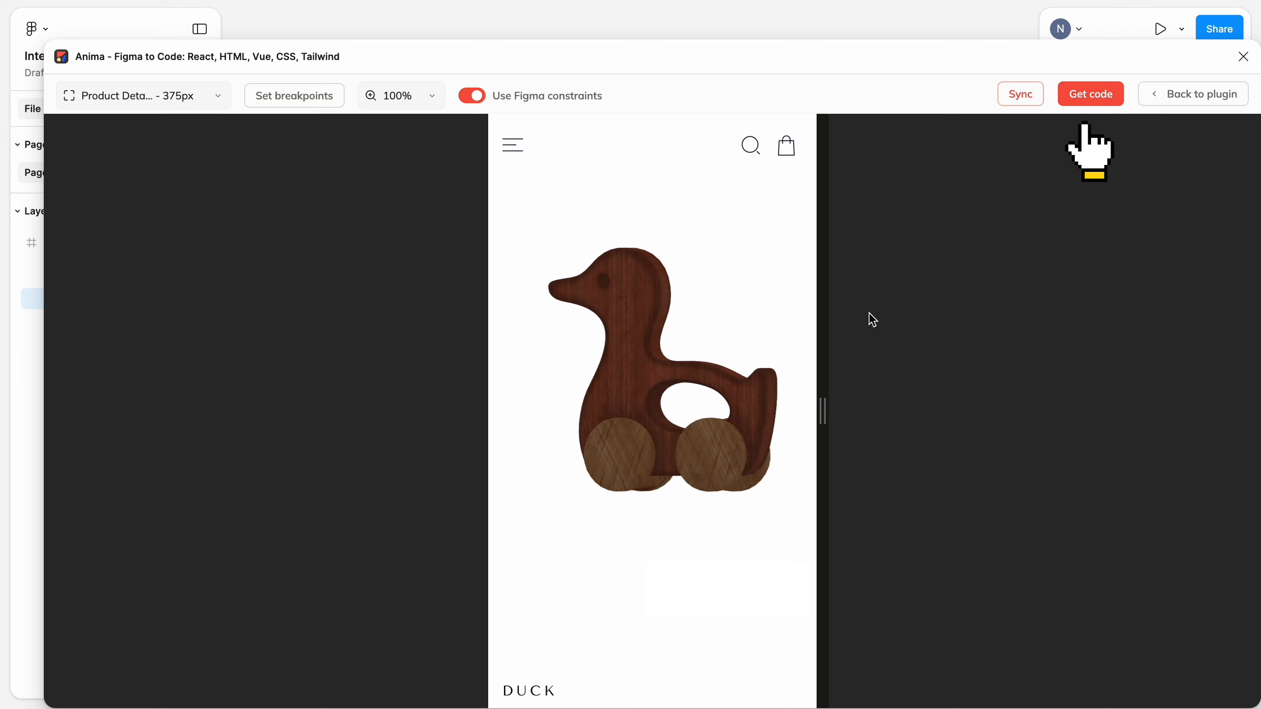
Generate the design's code with HTML as the framework and open the project on the Anima site.
{"action": "left_click", "coordinate": [1078, 94]}
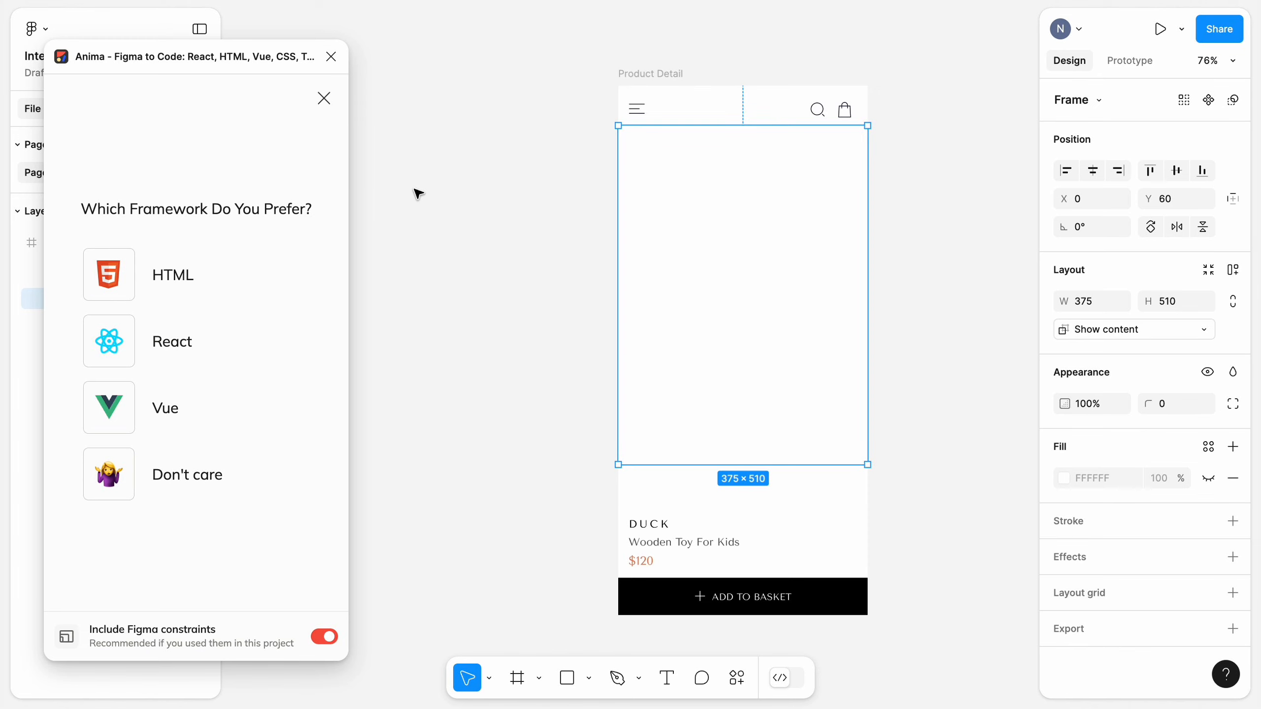
{"action": "left_click", "coordinate": [179, 277]}
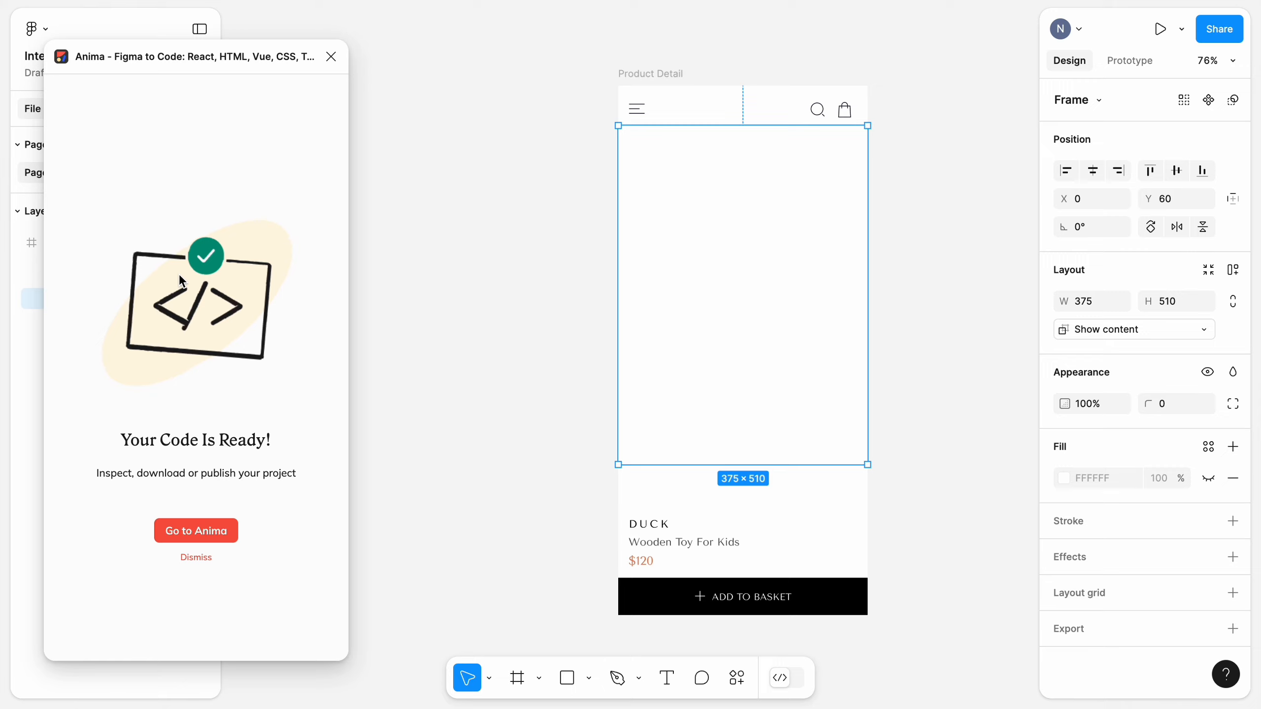
{"action": "left_click", "coordinate": [194, 531]}
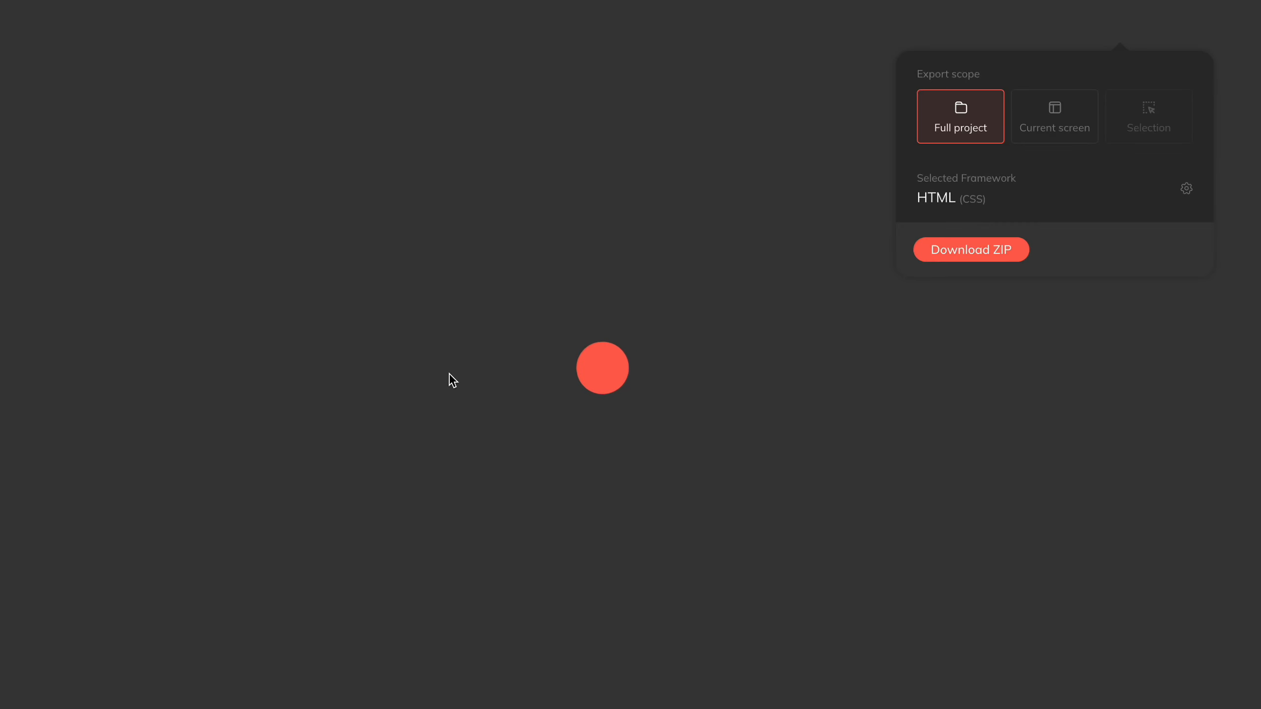